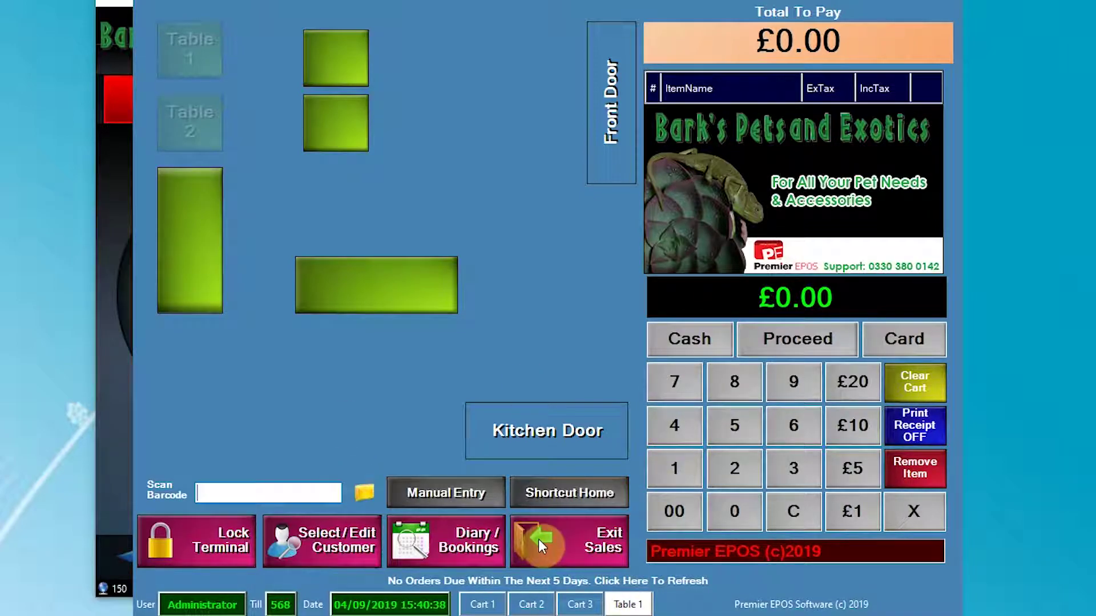
Add the five Speedy Salads mixed leaves products to the Table 1 cart from the full product list
left_click(545, 504)
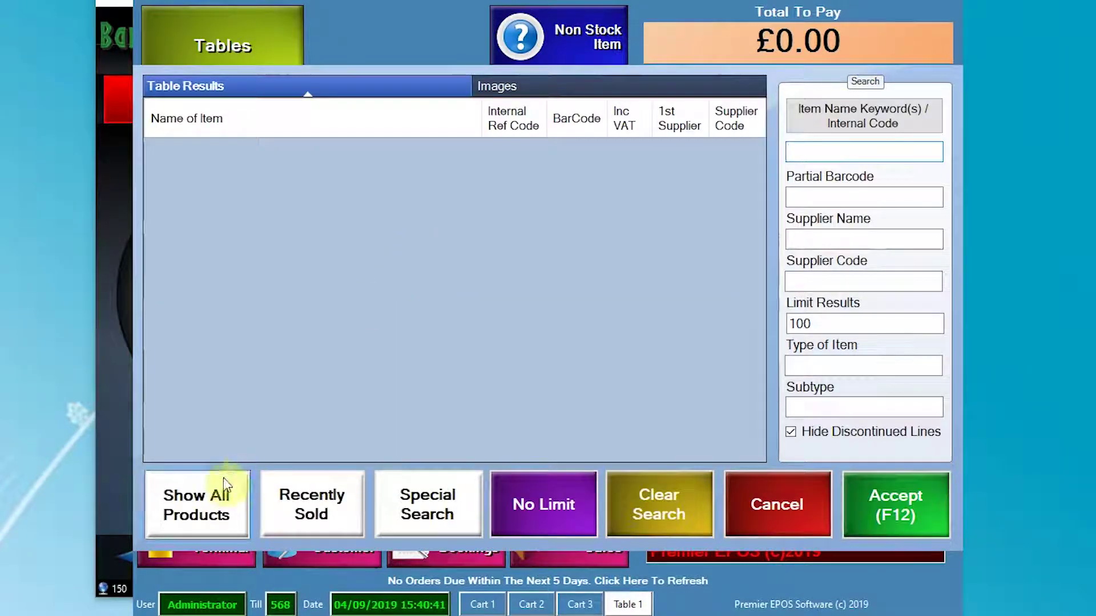
left_click(224, 485)
left_click(306, 292)
left_click(856, 508)
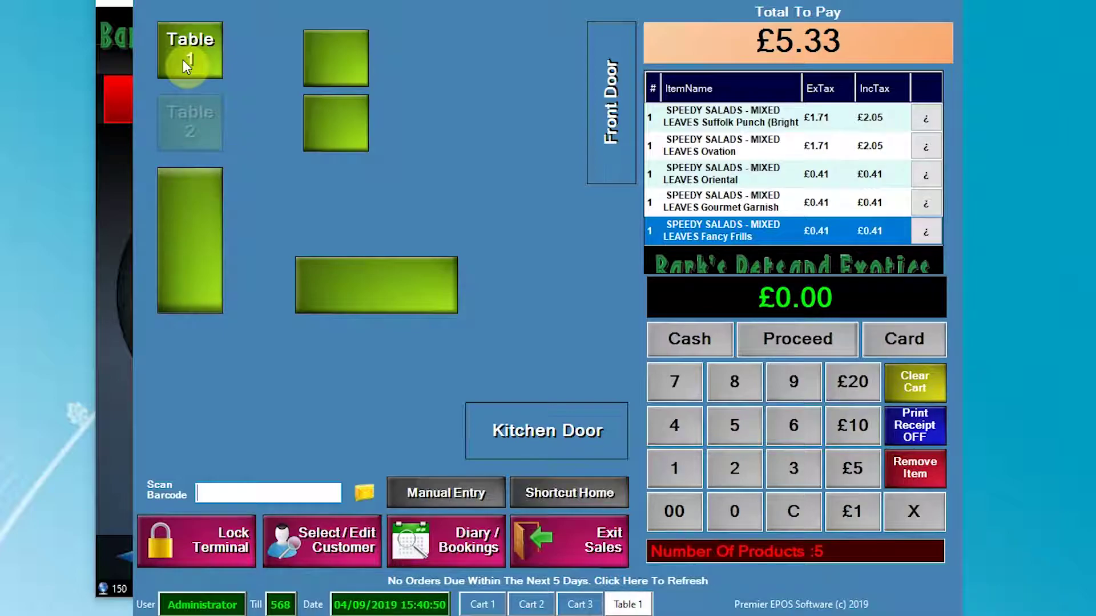
Take a cash payment for the Table 1 cart, and leave sales mode from the table plan
left_click(697, 341)
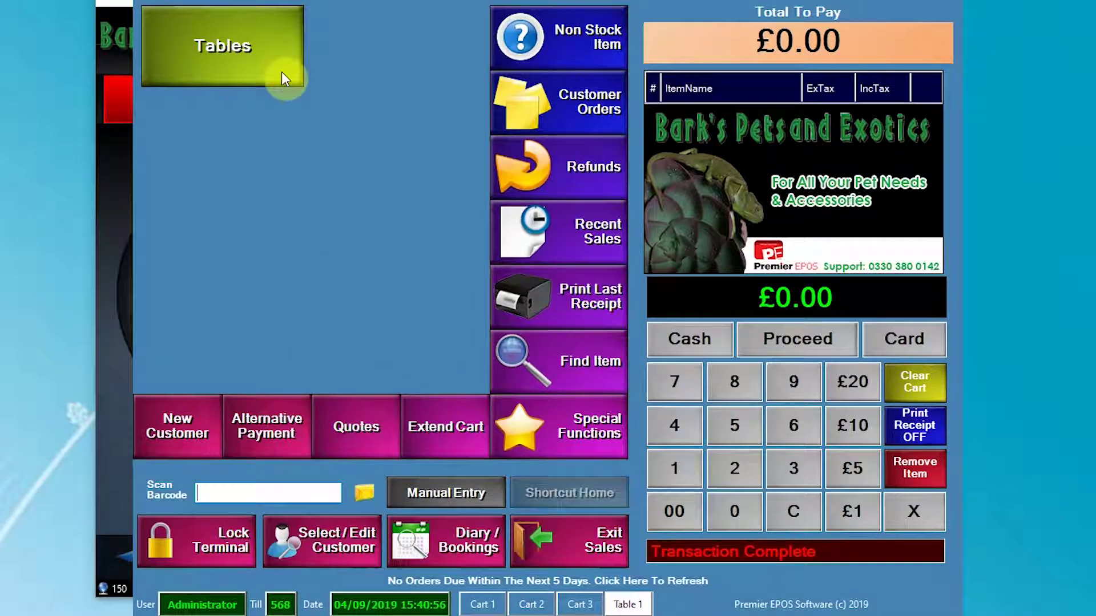
left_click(282, 76)
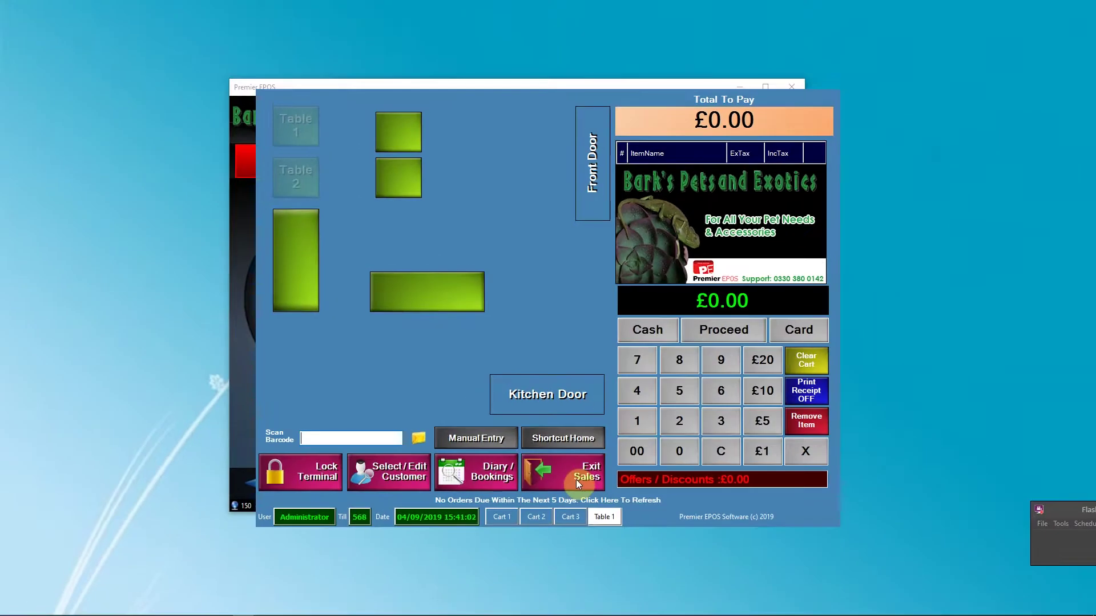
left_click(576, 481)
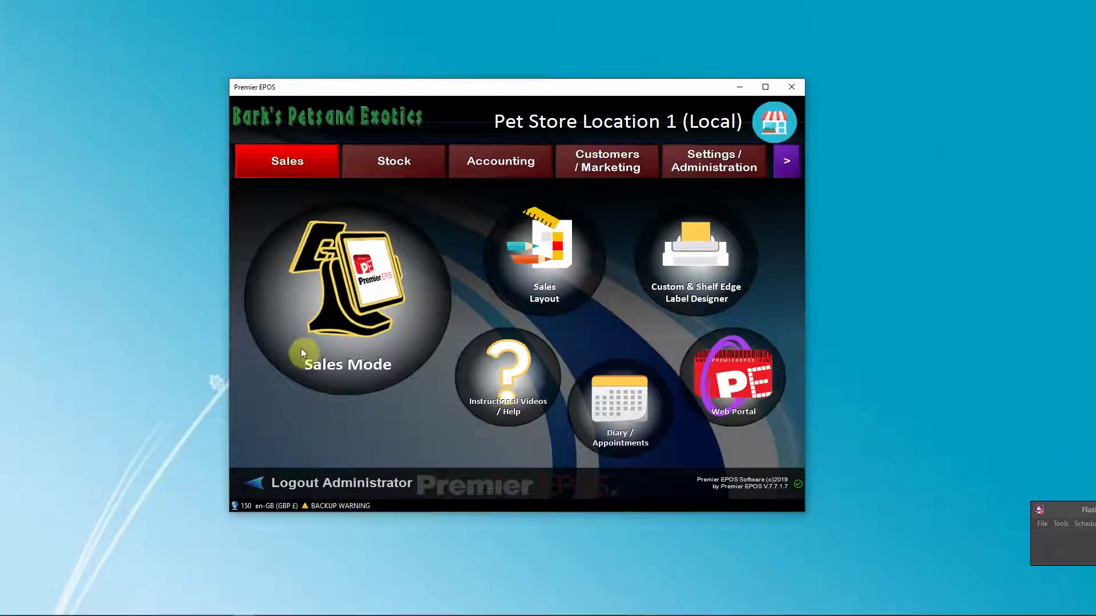
Open the Cart Names editor in the basic store settings and load the existing cart names
left_click(725, 162)
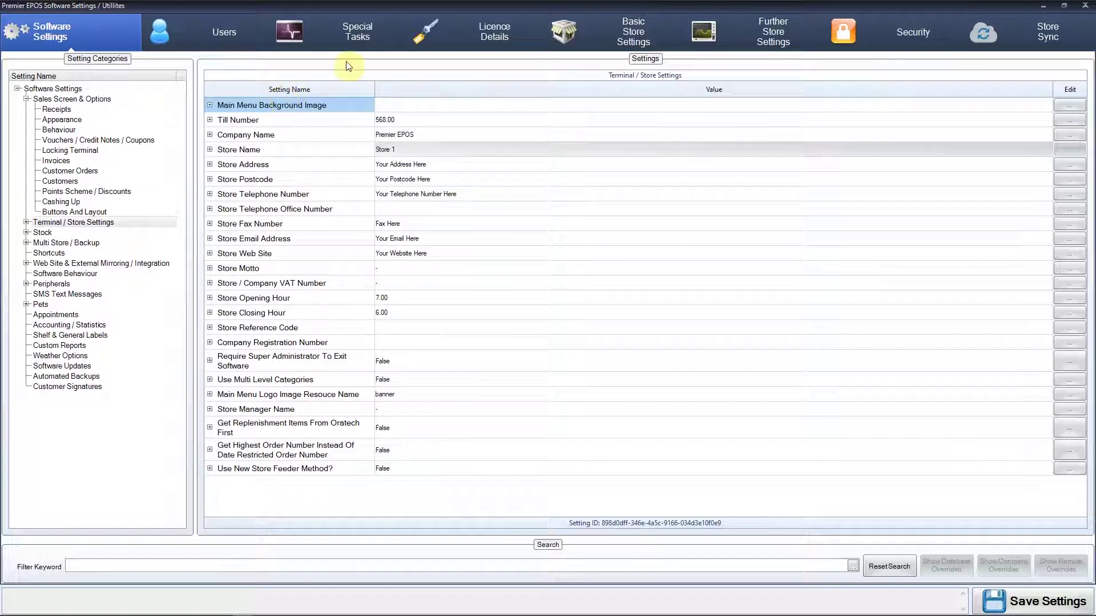
left_click(646, 43)
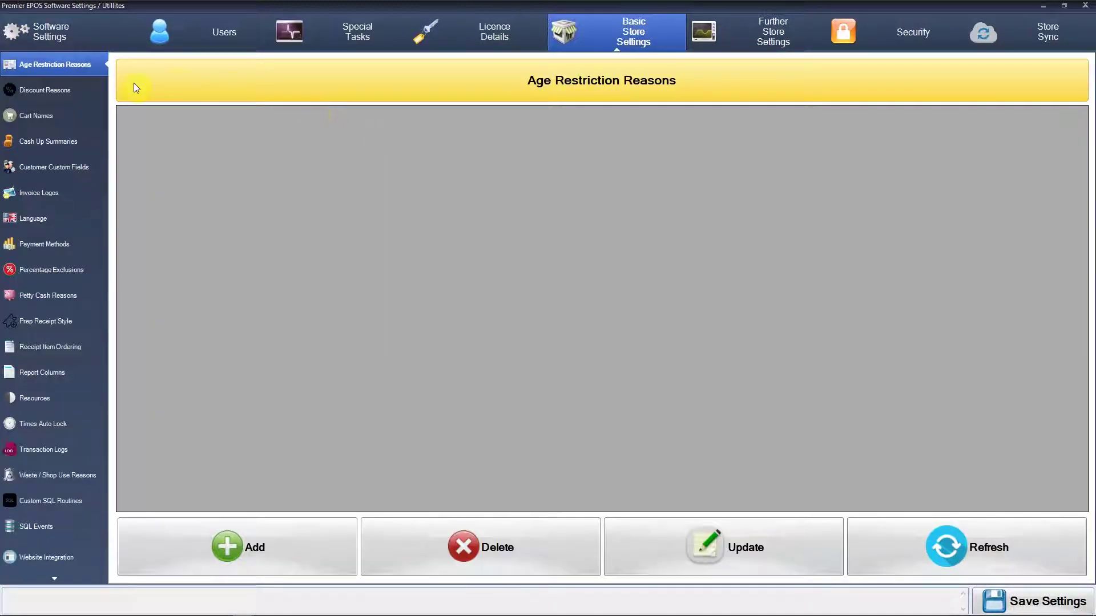
left_click(59, 122)
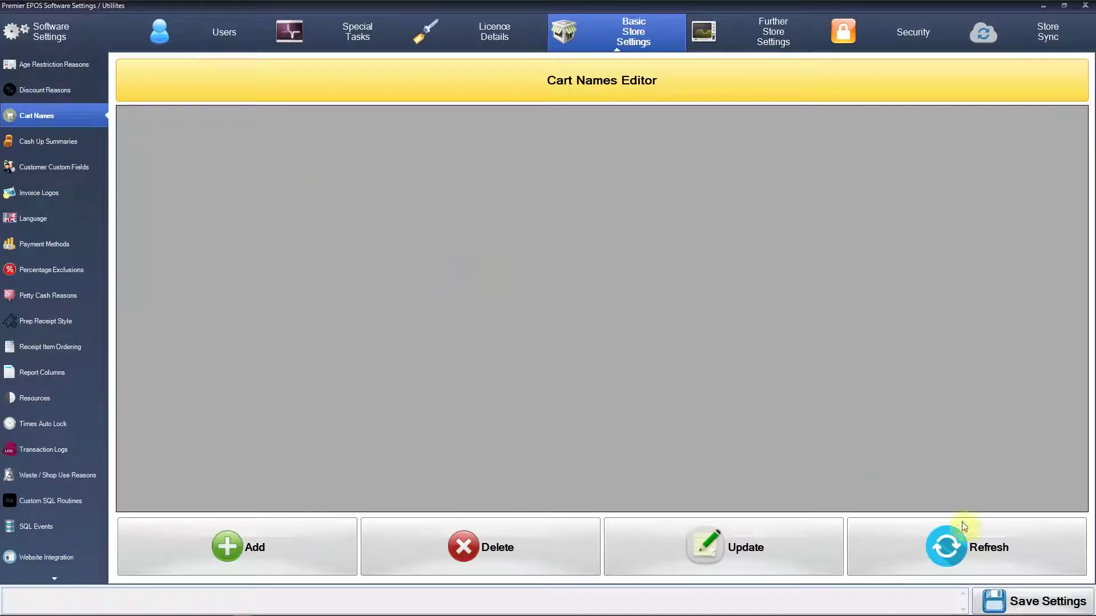
left_click(963, 526)
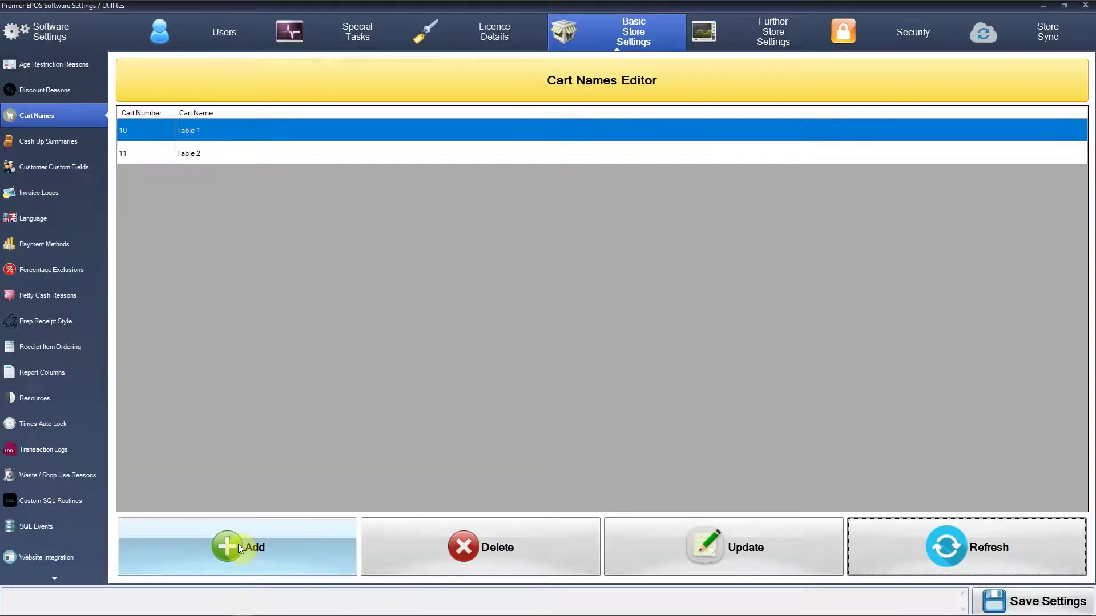
Add cart number 12 with the name Table 3
left_click(238, 544)
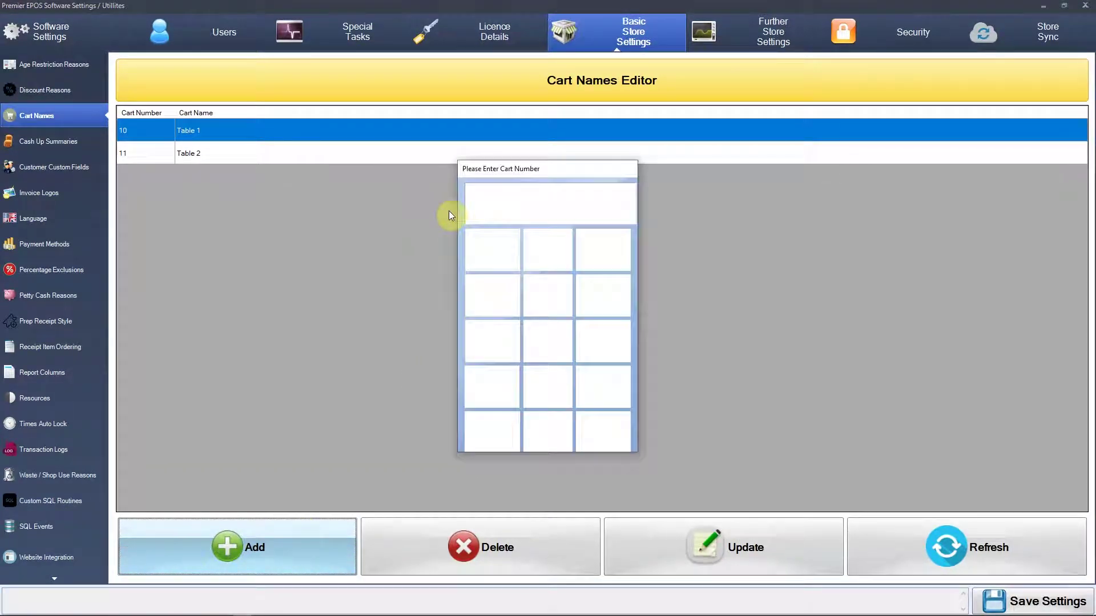
left_click(492, 345)
left_click(542, 342)
left_click(603, 432)
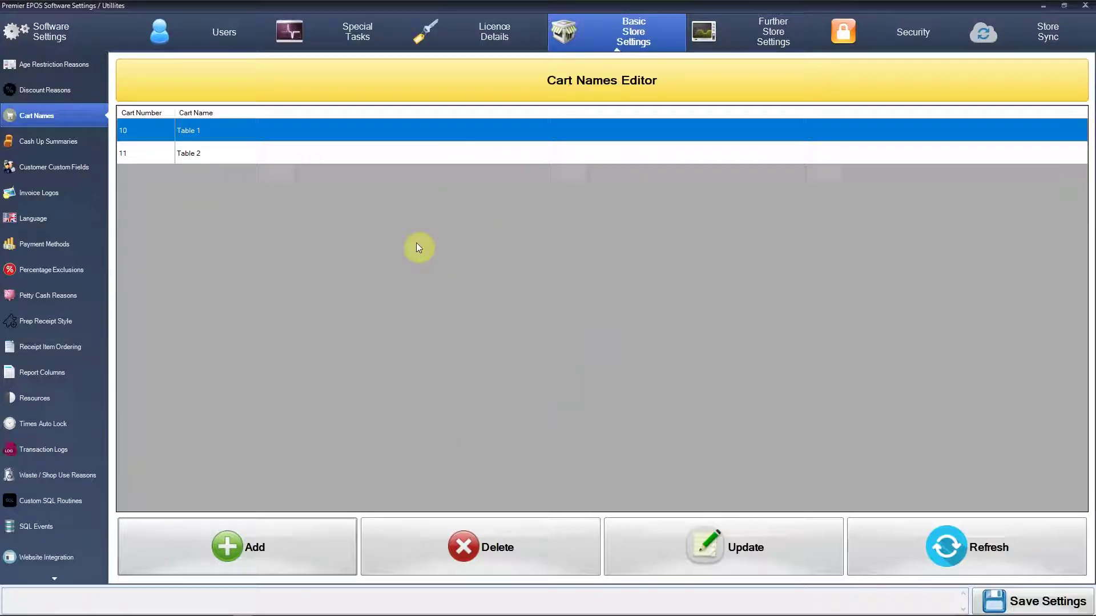
type("Table 3")
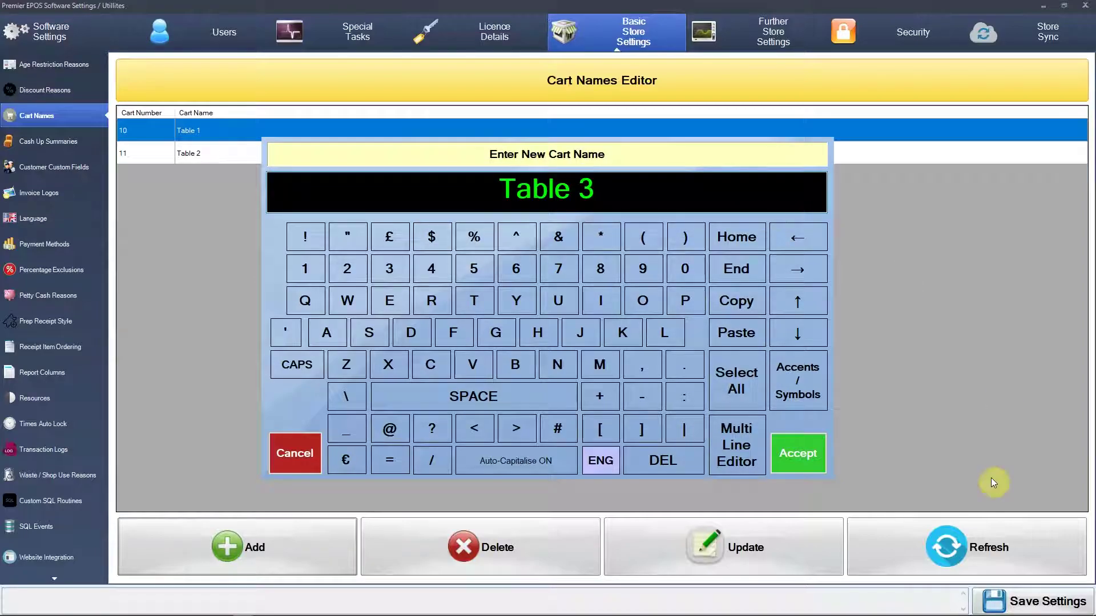
left_click(816, 468)
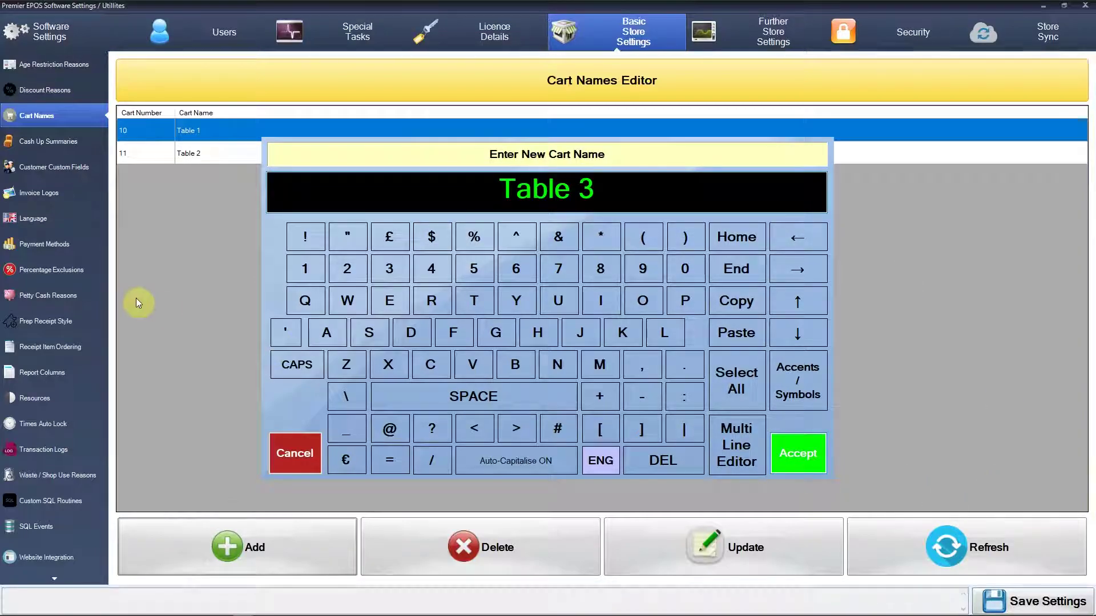
Add cart number 13 with the name Table 4
left_click(228, 563)
left_click(508, 347)
left_click(584, 345)
left_click(596, 432)
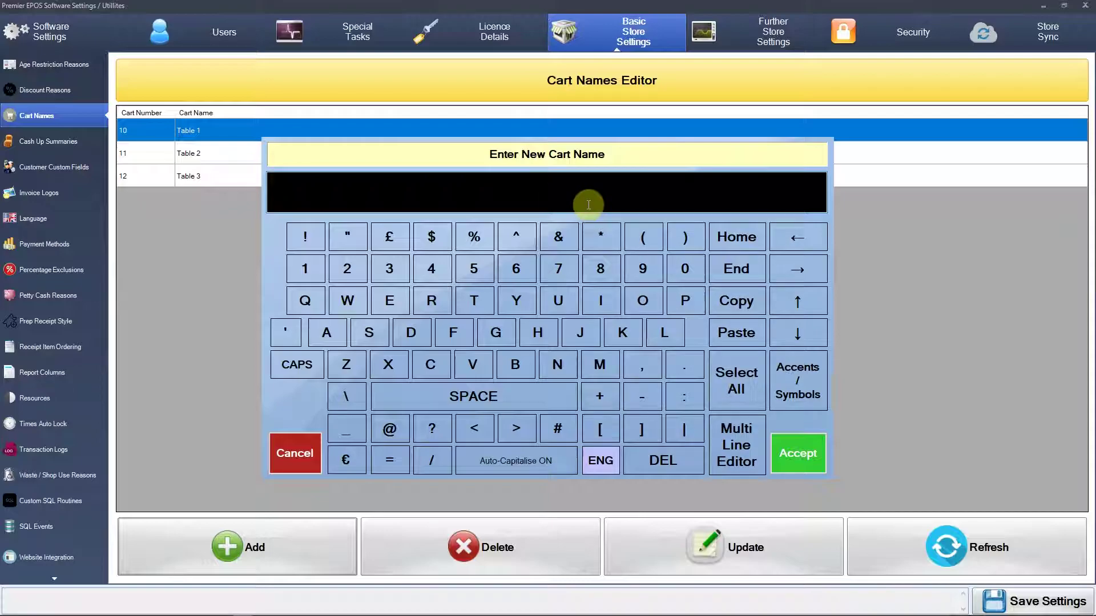
type("Table ")
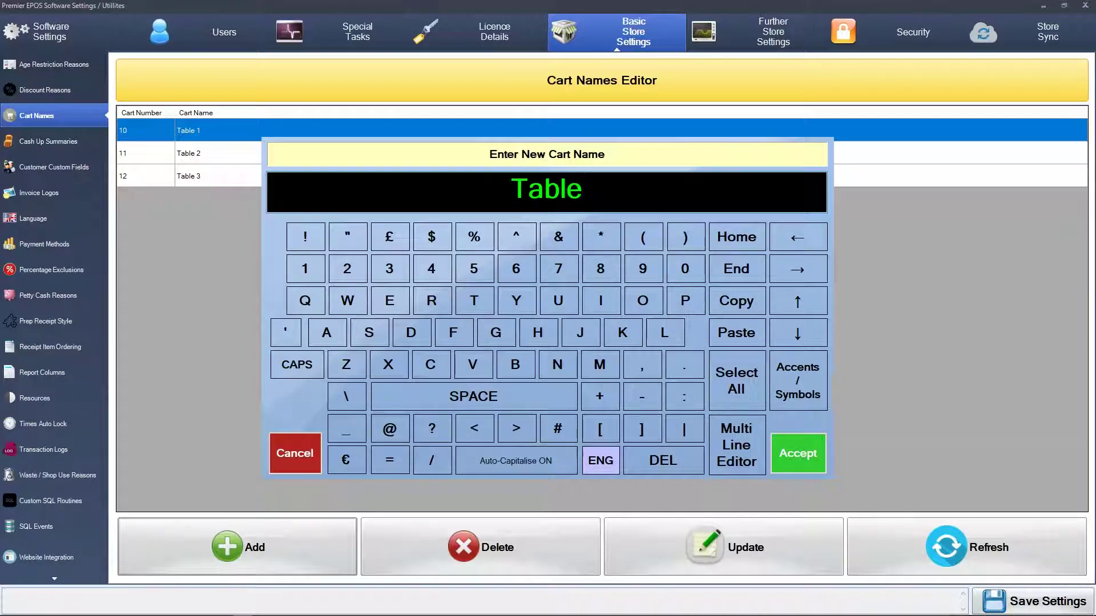
type("4")
key("Left")
left_click(798, 453)
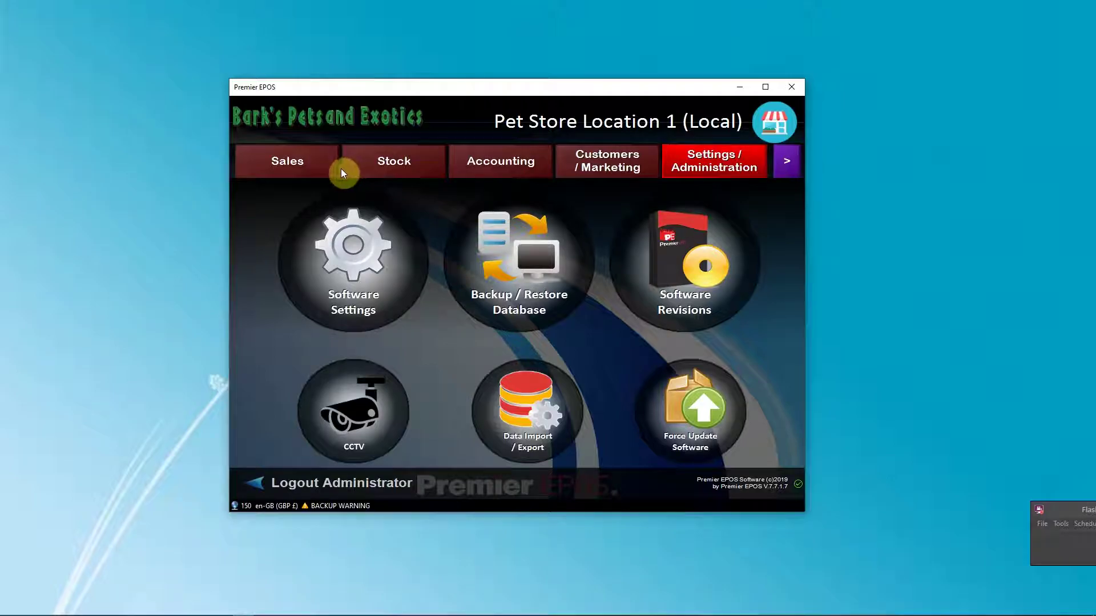
Open the sales layout designer at full size and go to the page behind the Tables button
left_click(320, 162)
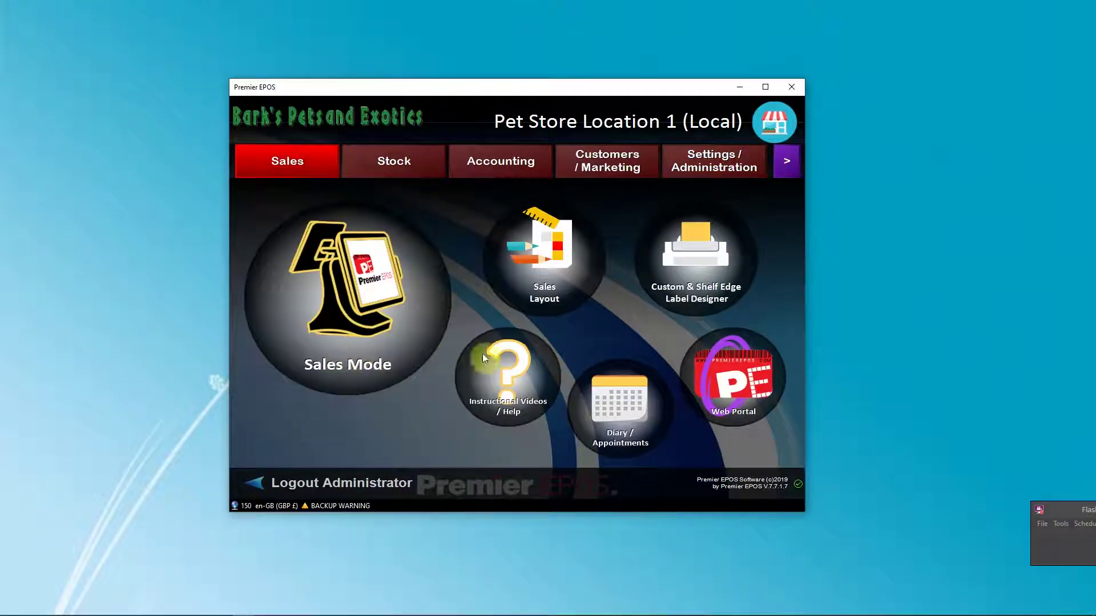
left_click(259, 327)
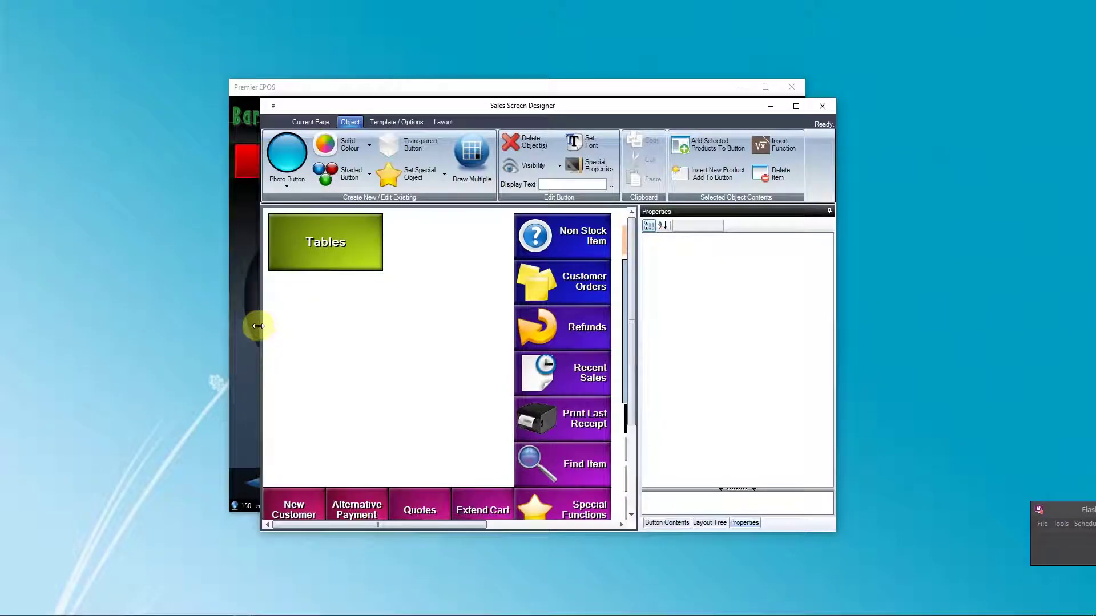
left_click(805, 107)
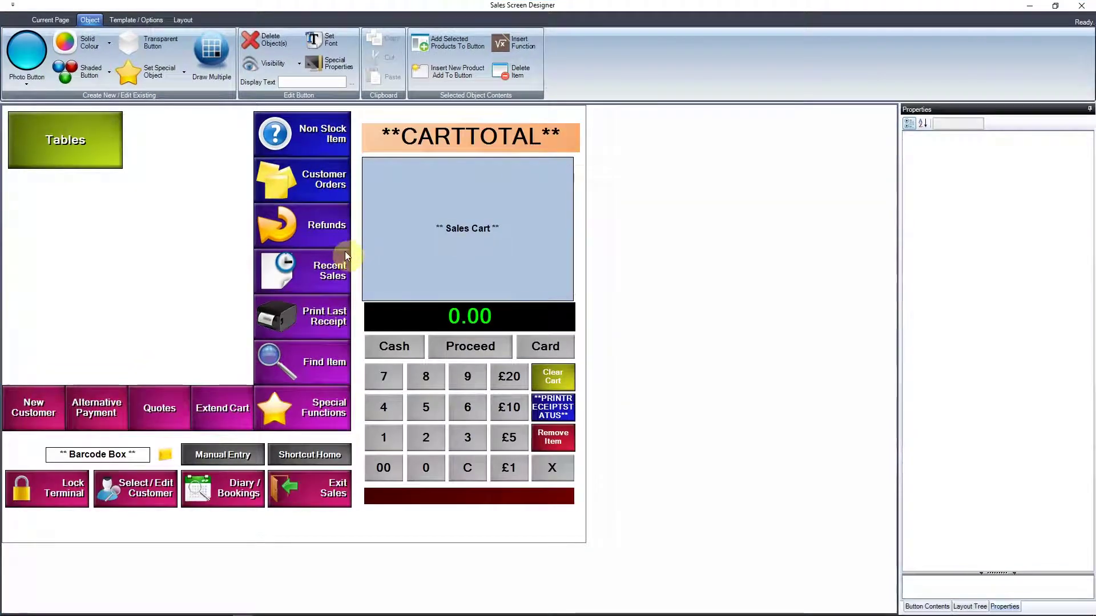
double_click(39, 146)
Assign the Select Cart function with variable 12 to the upper blank square table button
left_click(147, 138)
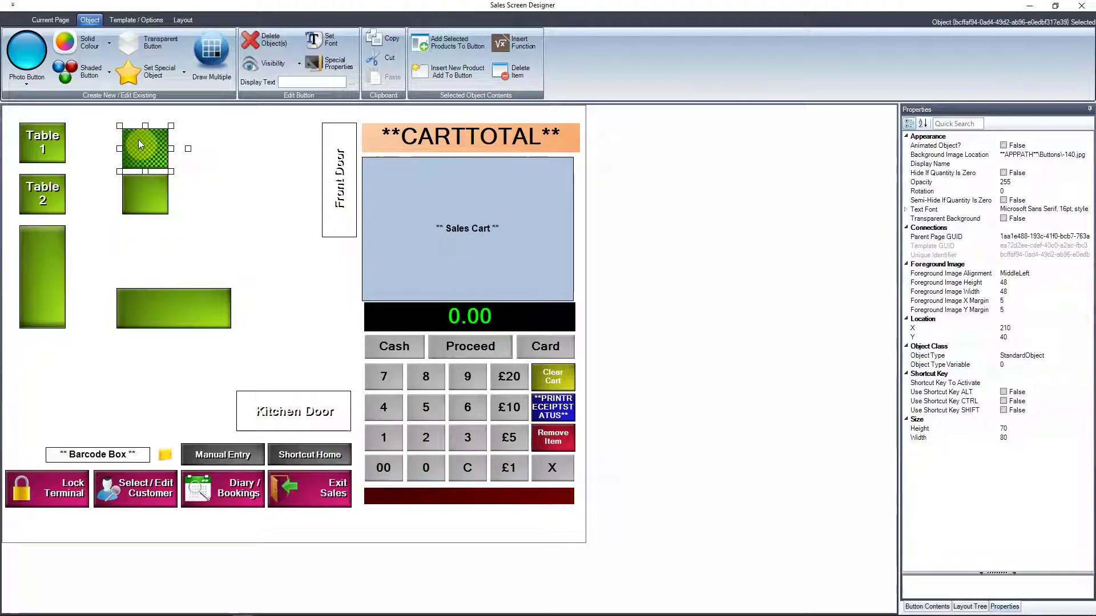
left_click(522, 52)
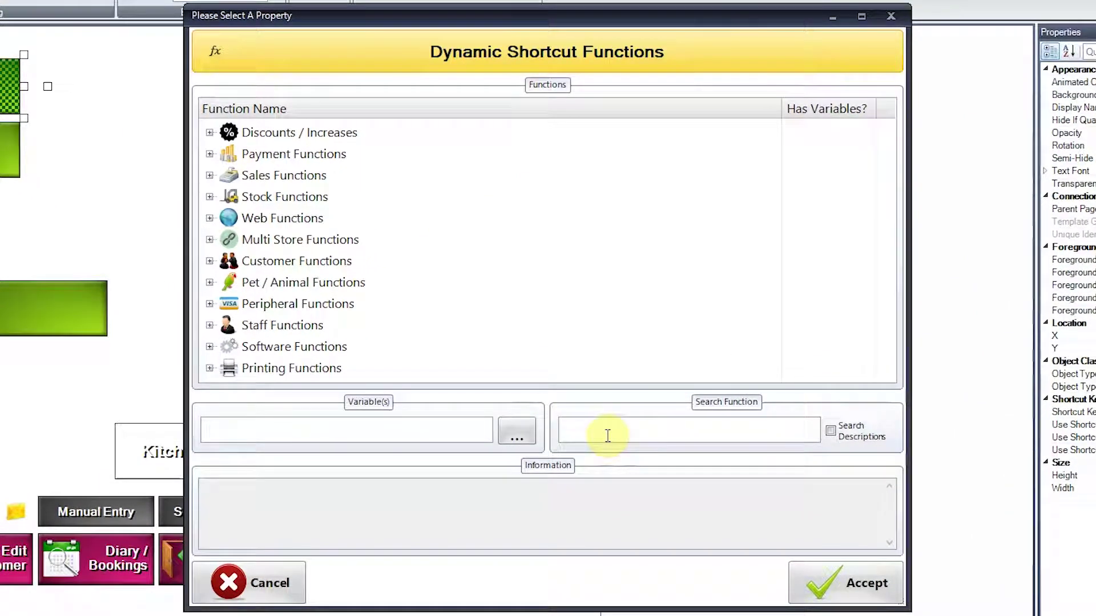
left_click(608, 436)
type("Cart")
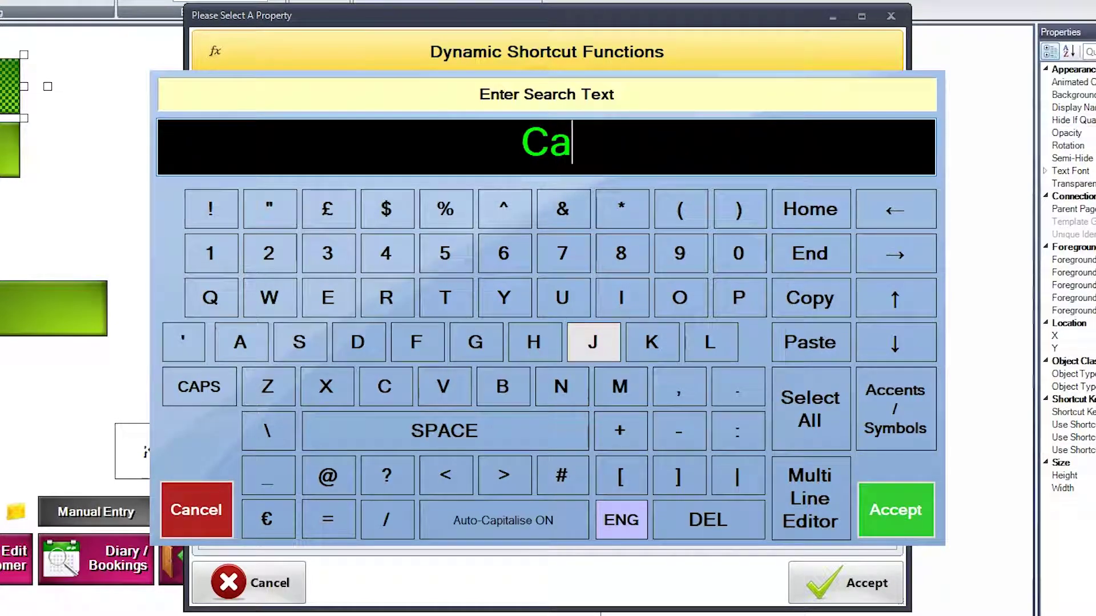
left_click(893, 509)
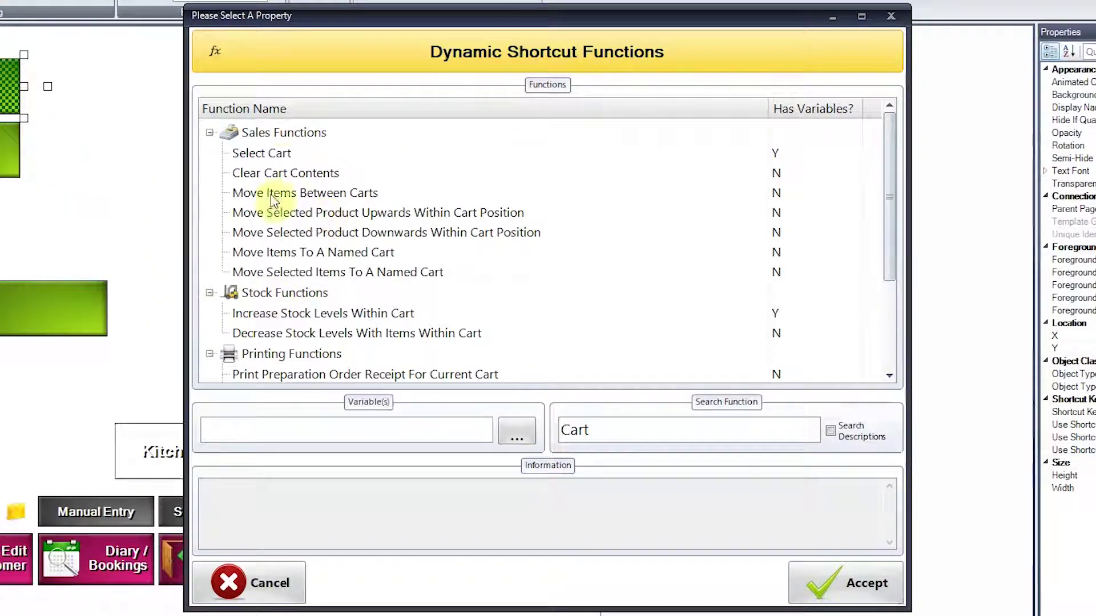
left_click(277, 159)
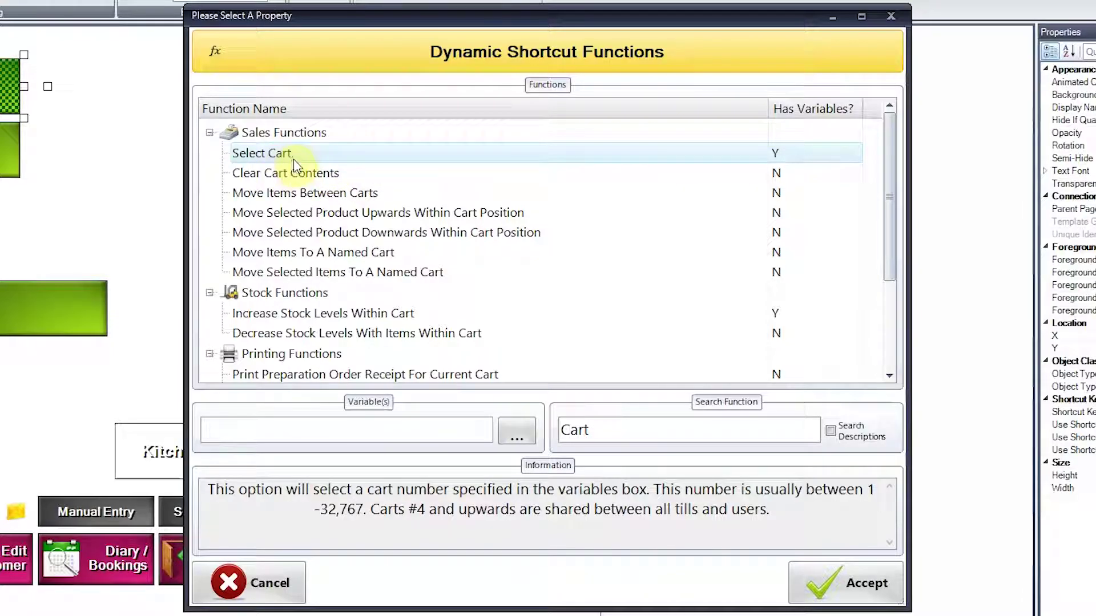
left_click(239, 432)
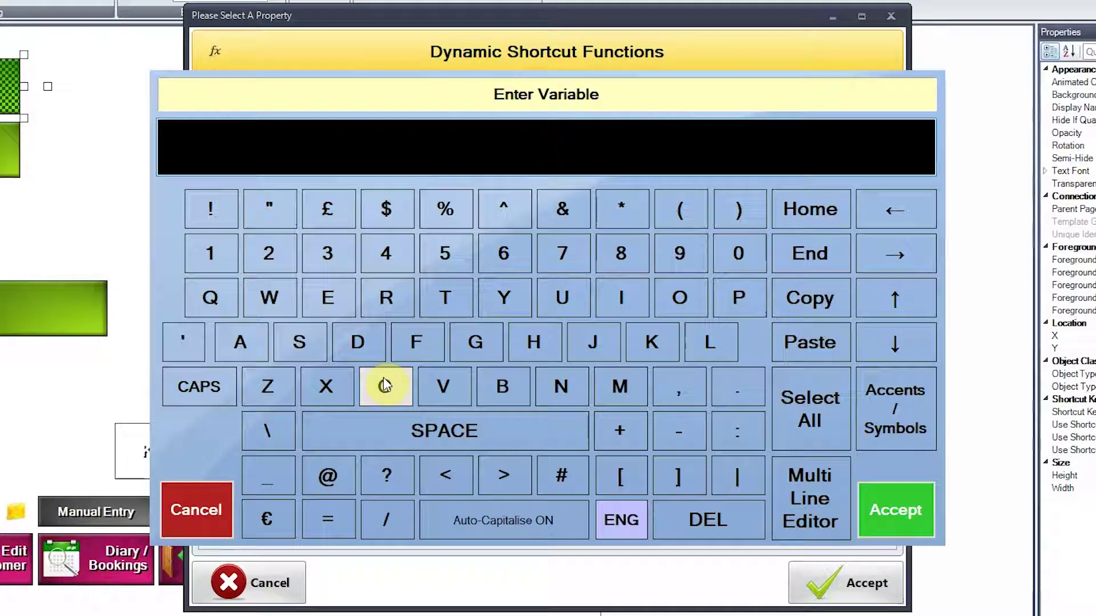
type("12")
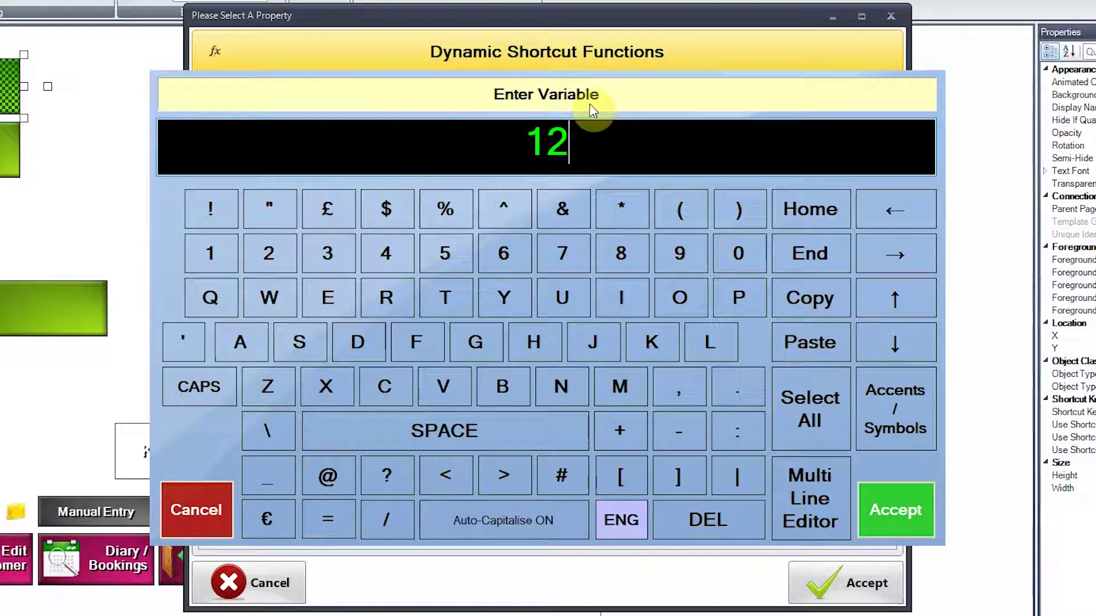
left_click(893, 509)
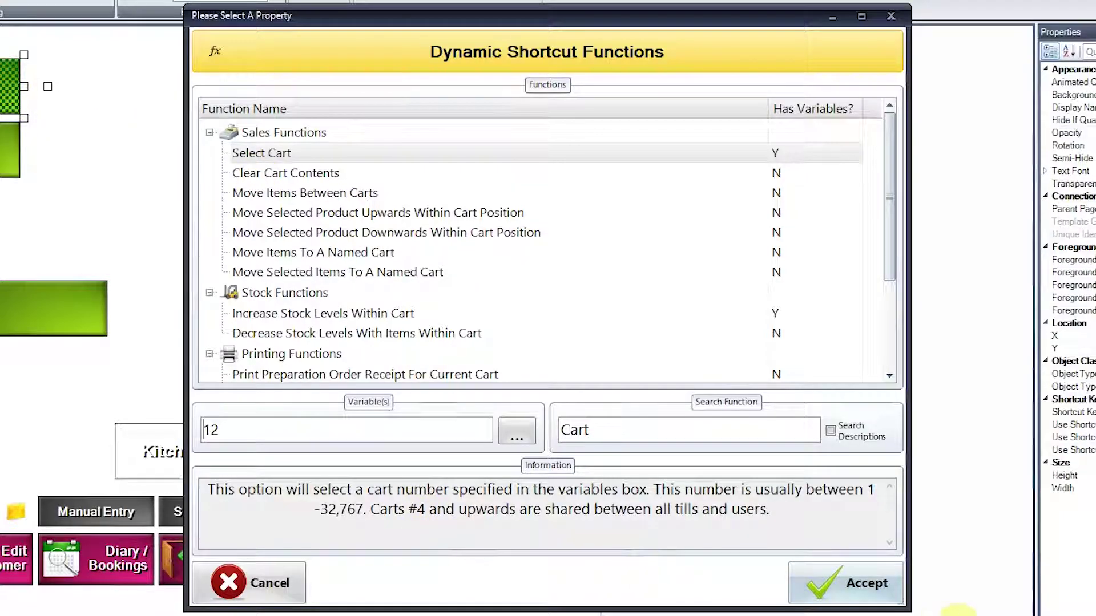
left_click(885, 597)
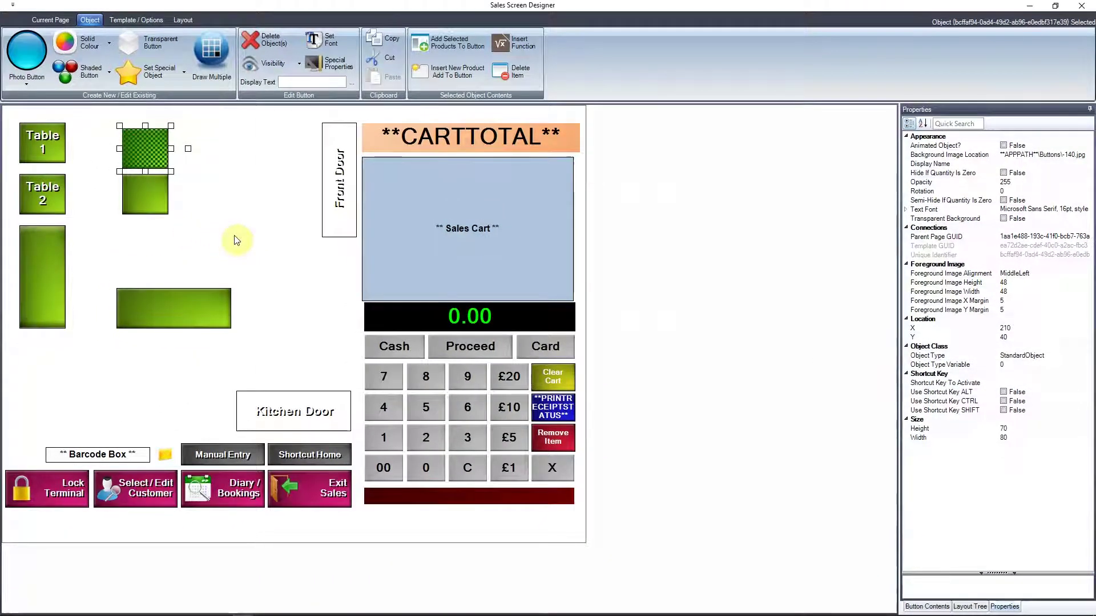
Check the contents of the upper blank square table button and set its display text to Table 3
left_click(288, 81)
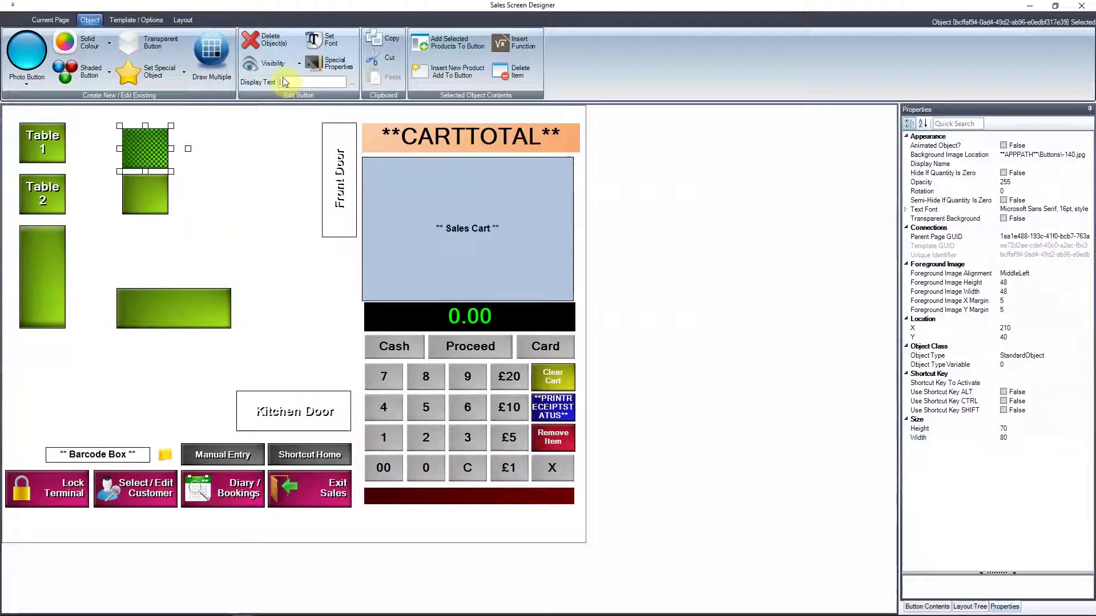
left_click(925, 606)
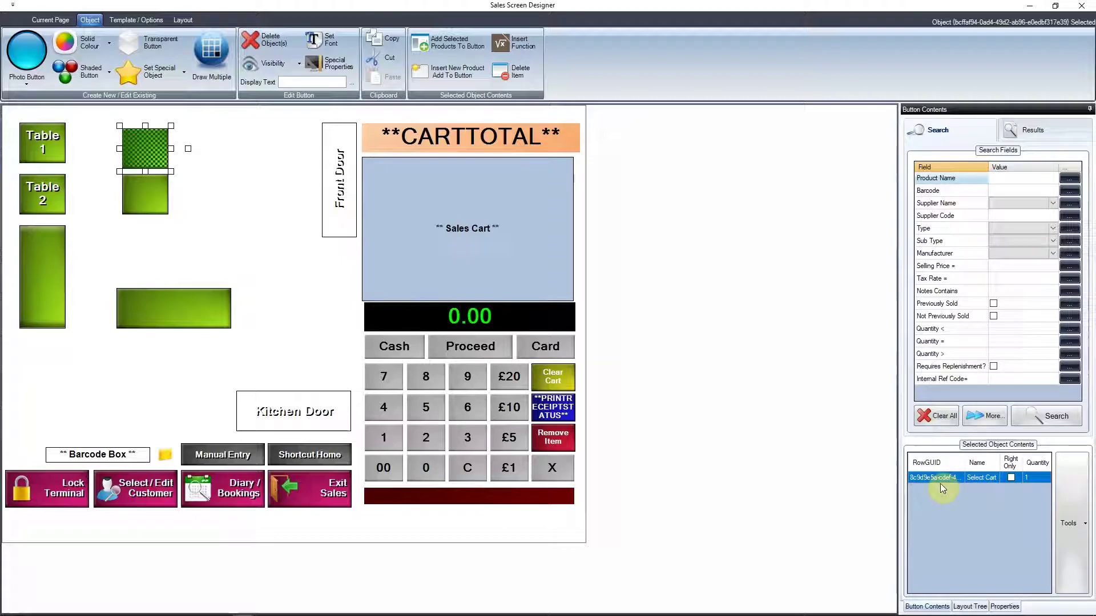
left_click(305, 82)
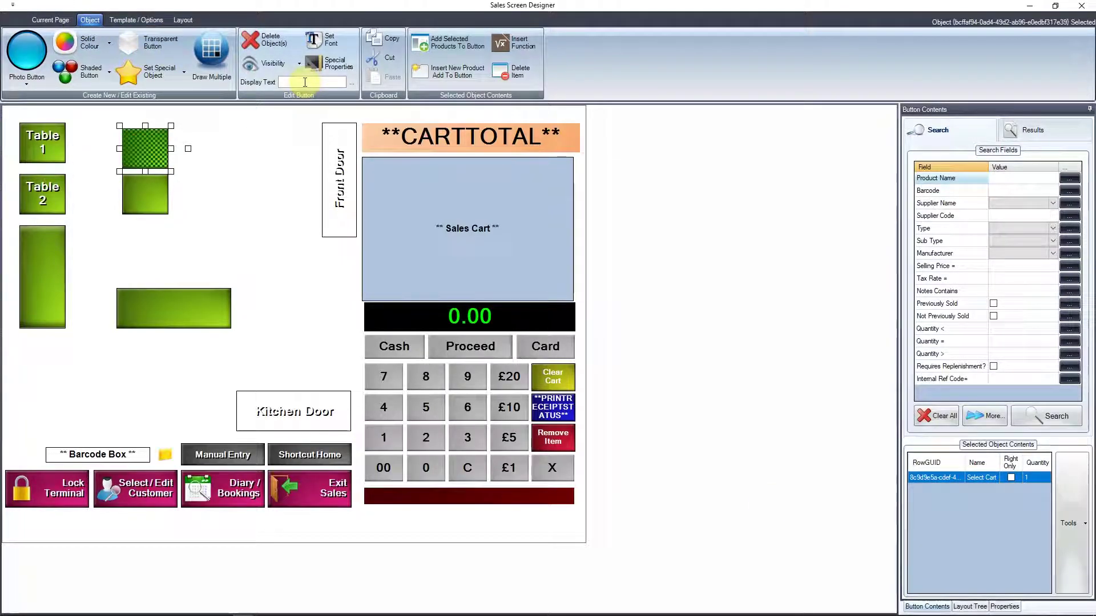
type("T")
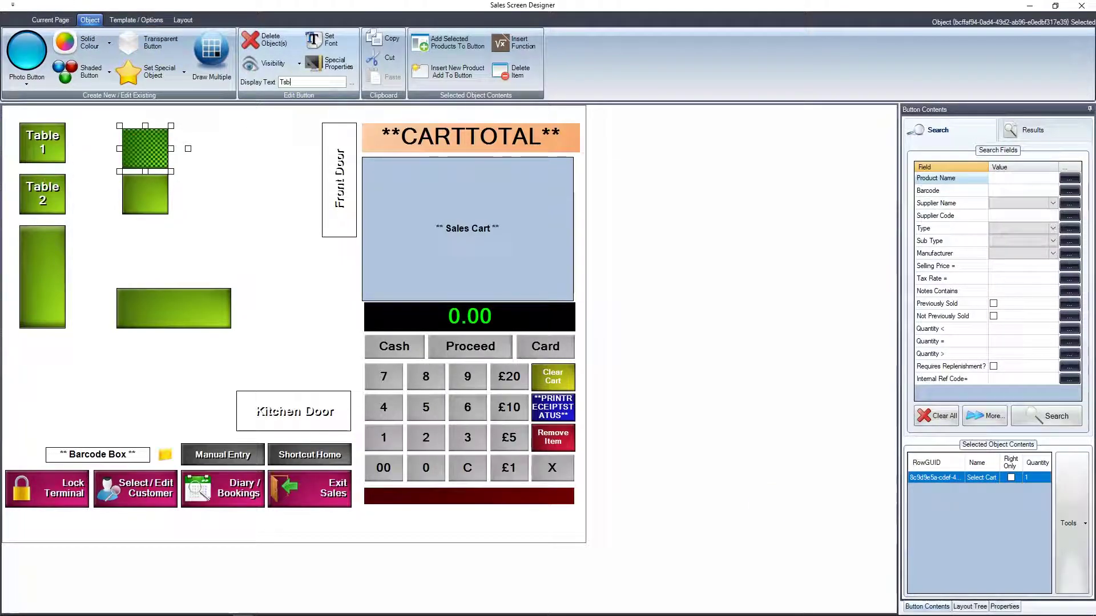
type("able 3")
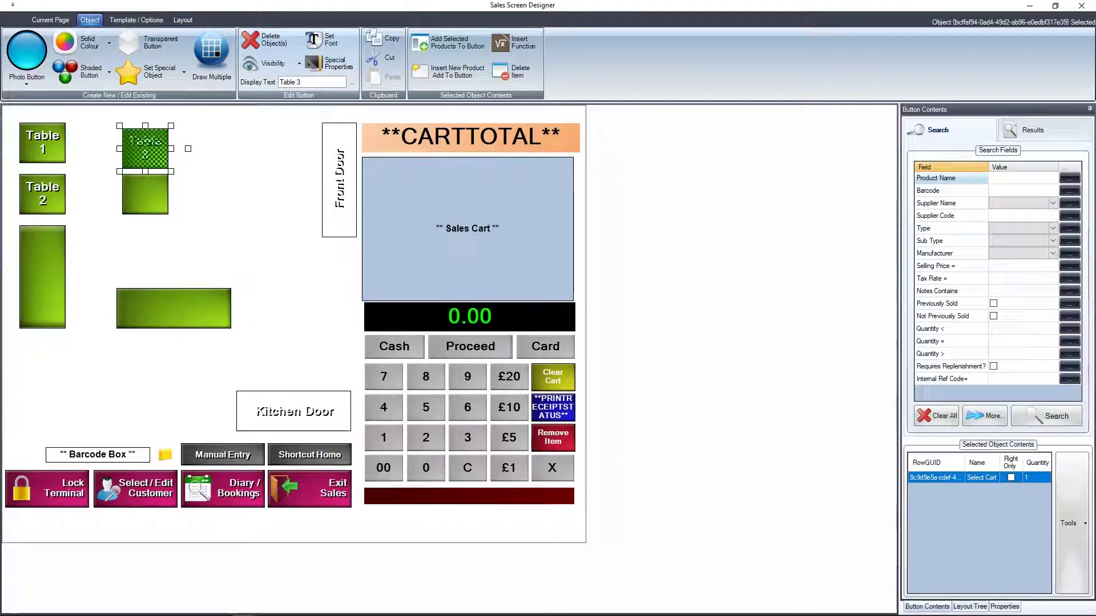
left_click(200, 180)
left_click(149, 154)
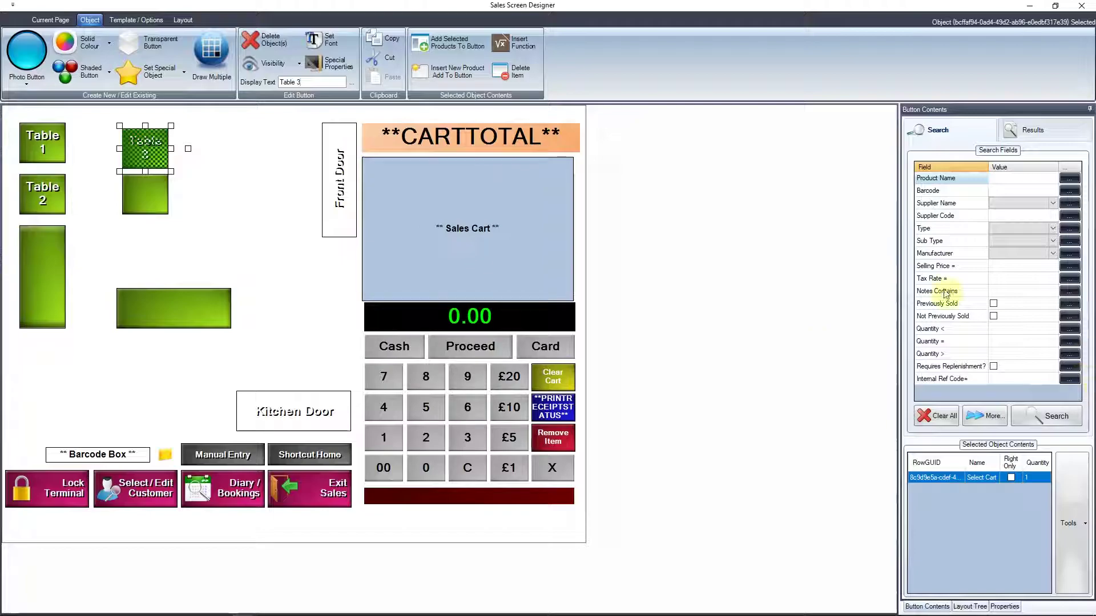
Set the Table 3 button's object type to ChangeCart with object type variable 12
left_click(1005, 607)
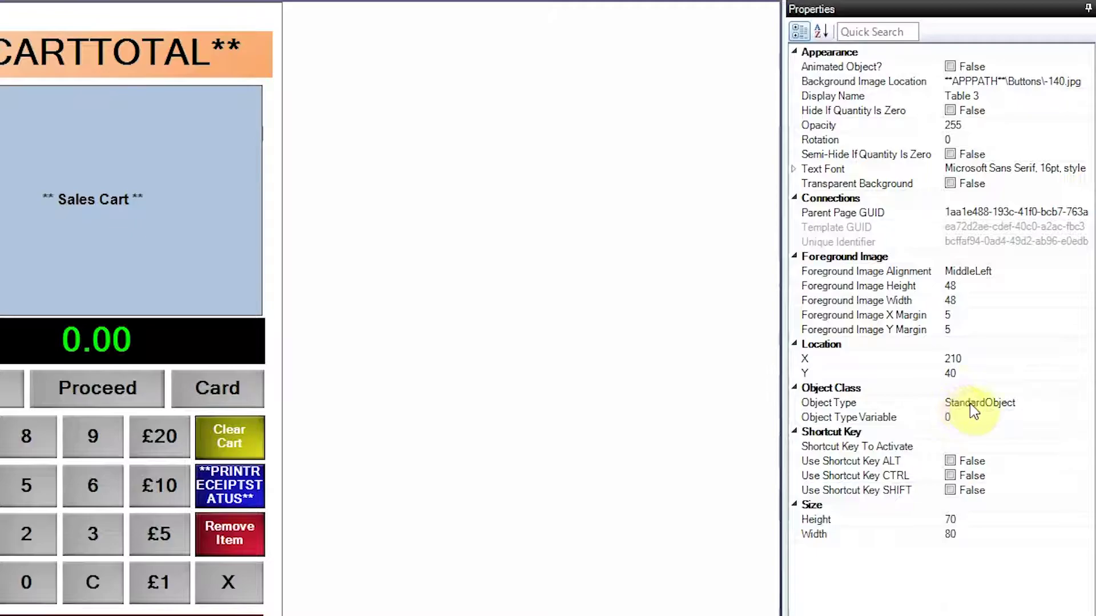
left_click(1038, 410)
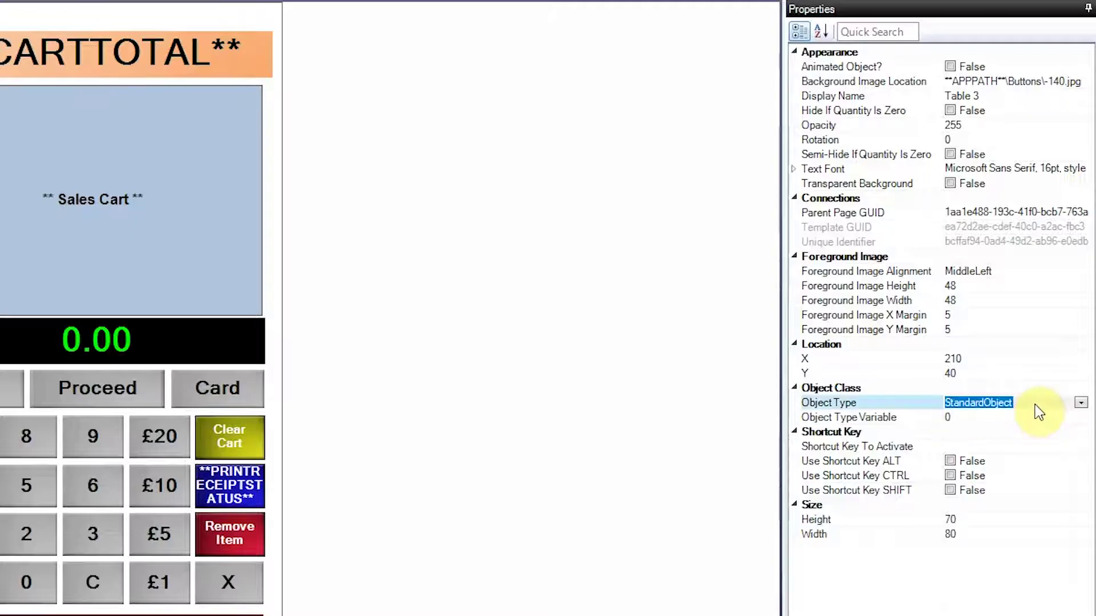
left_click(1080, 403)
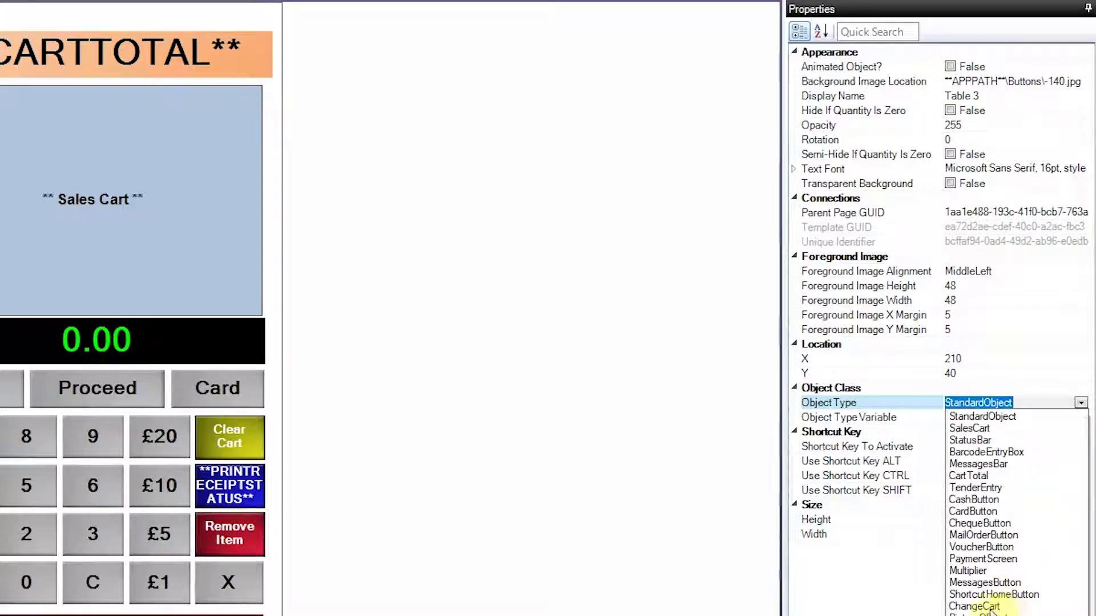
left_click(971, 606)
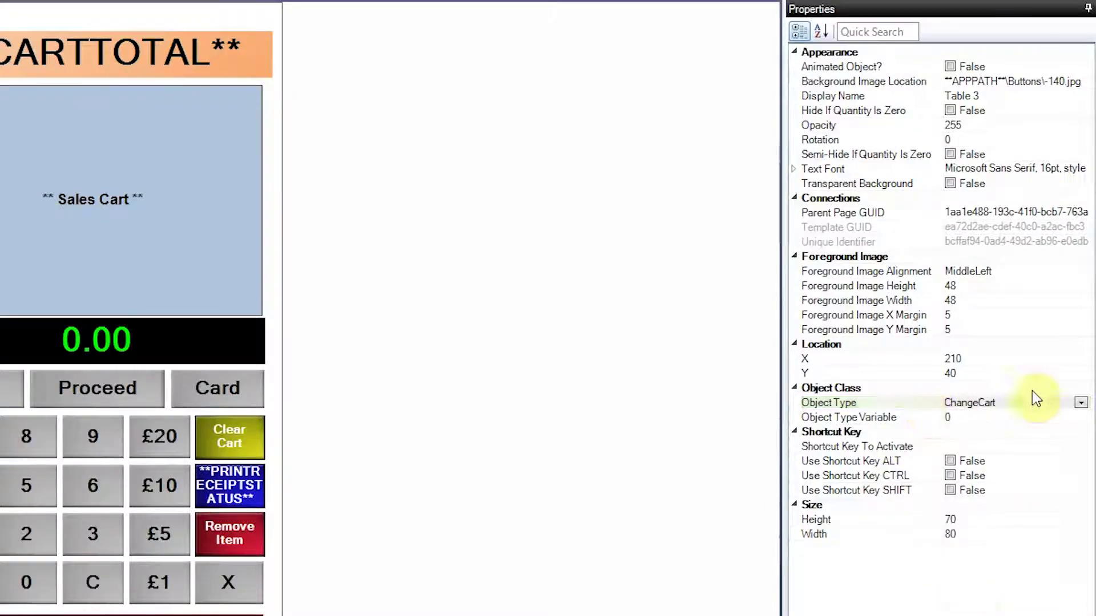
left_click(968, 418)
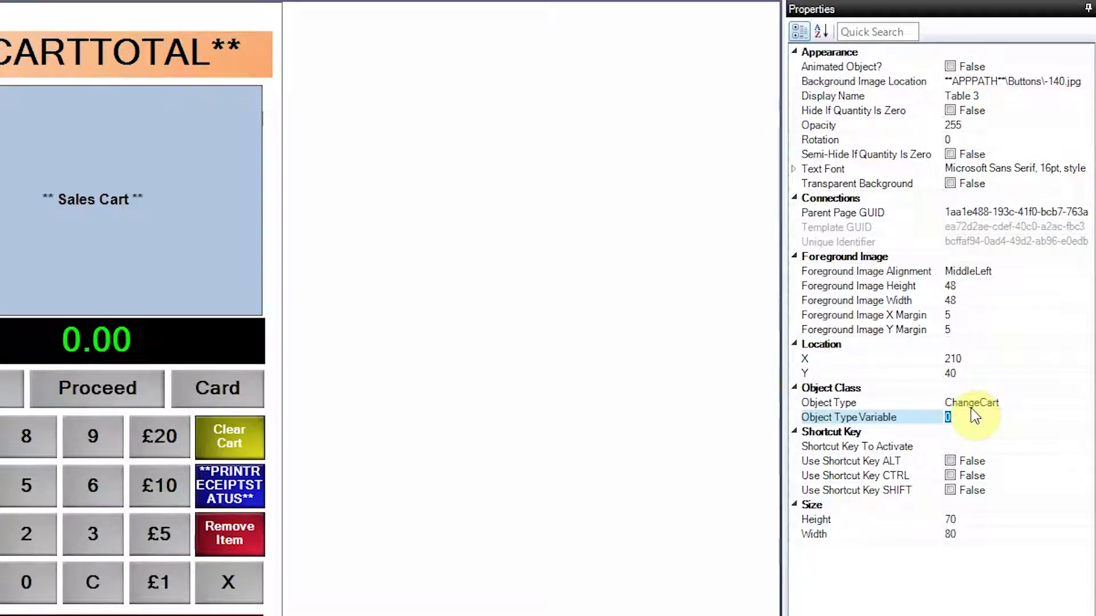
type("12")
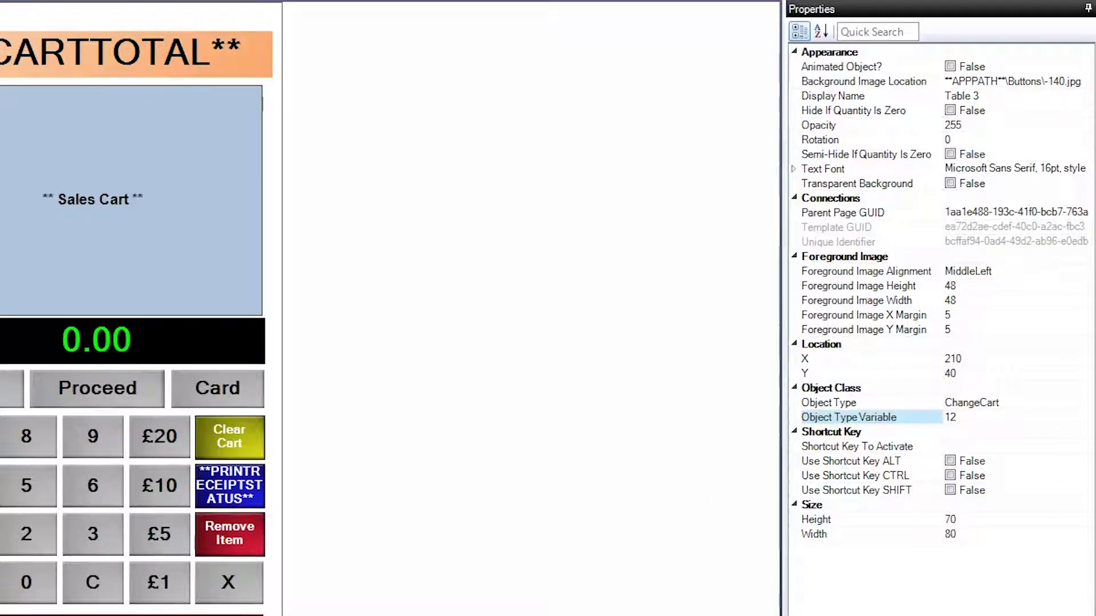
Check the object type and variable of the Table 2, Table 1 and Table 3 buttons
left_click(53, 200)
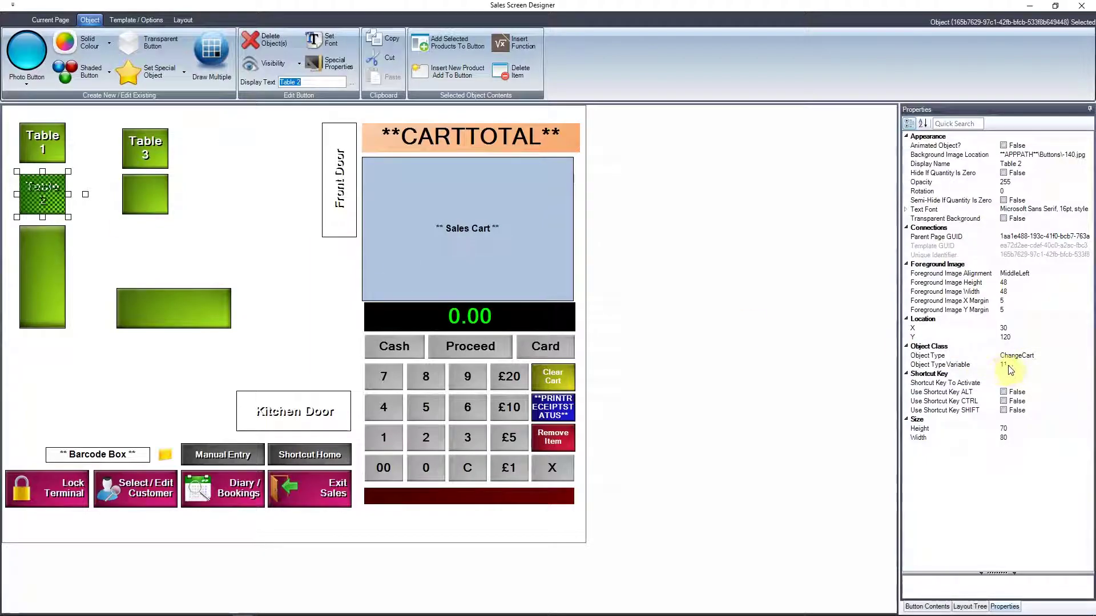
left_click(61, 160)
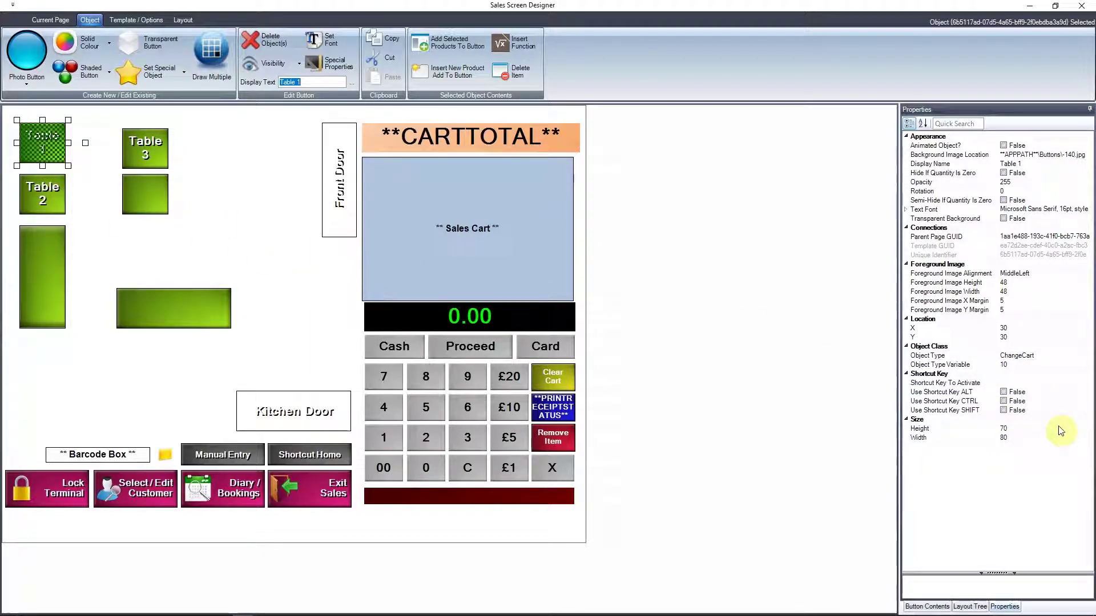
left_click(157, 154)
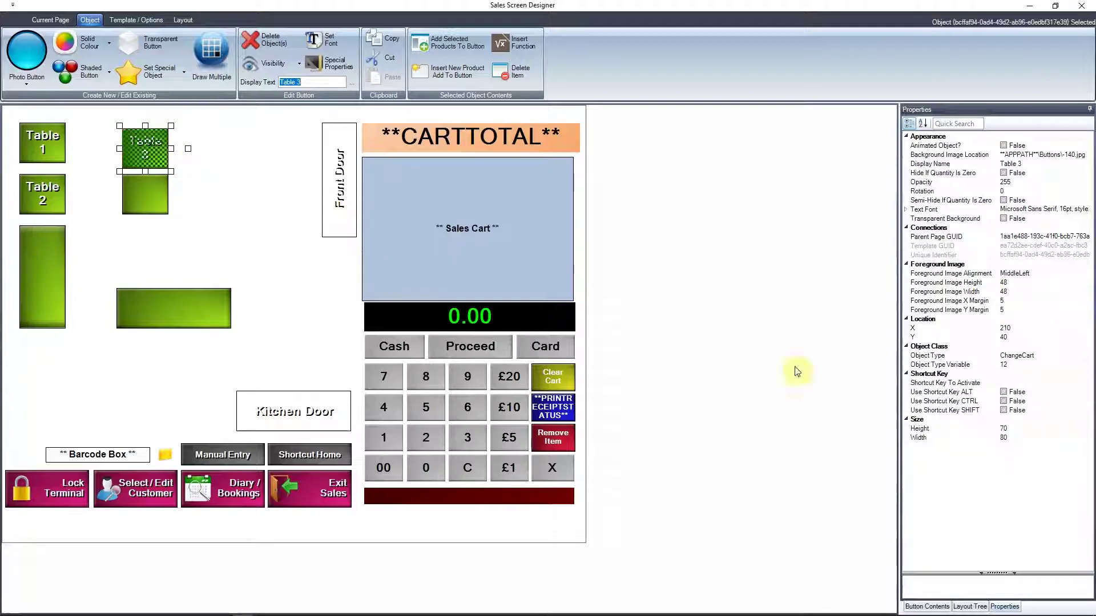
Make the blank square button below Table 3 a Change Cart special object for cart 13, with display text Table 4
left_click(142, 198)
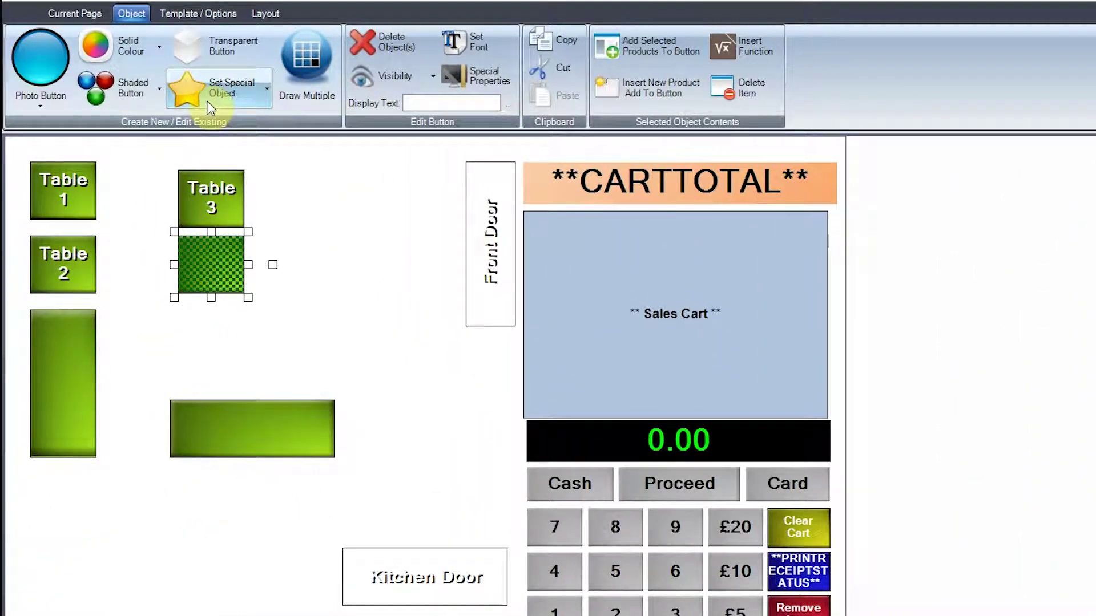
left_click(232, 102)
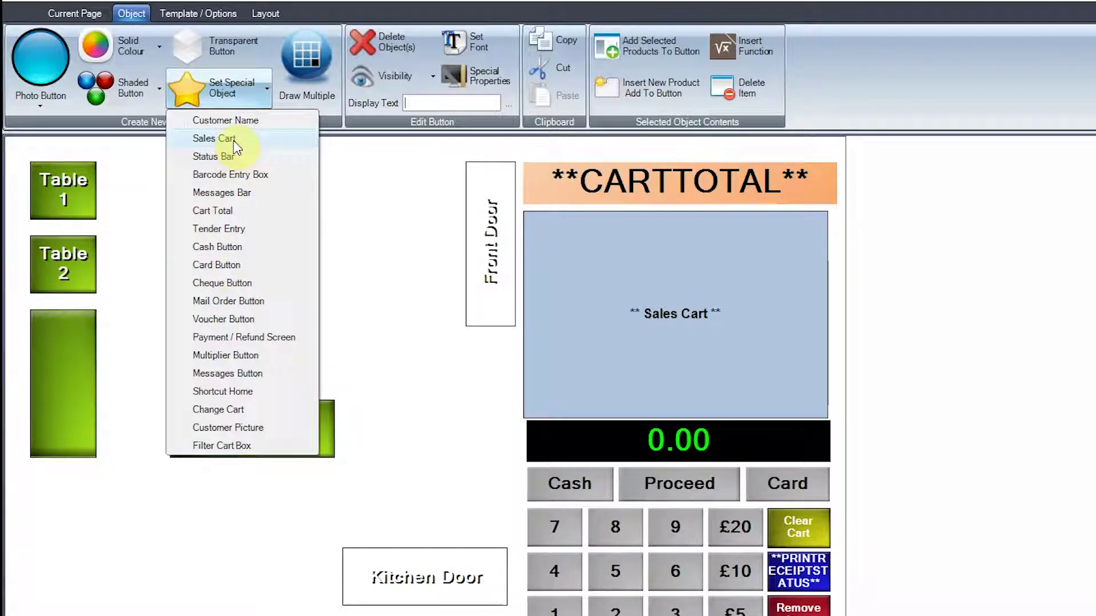
left_click(248, 139)
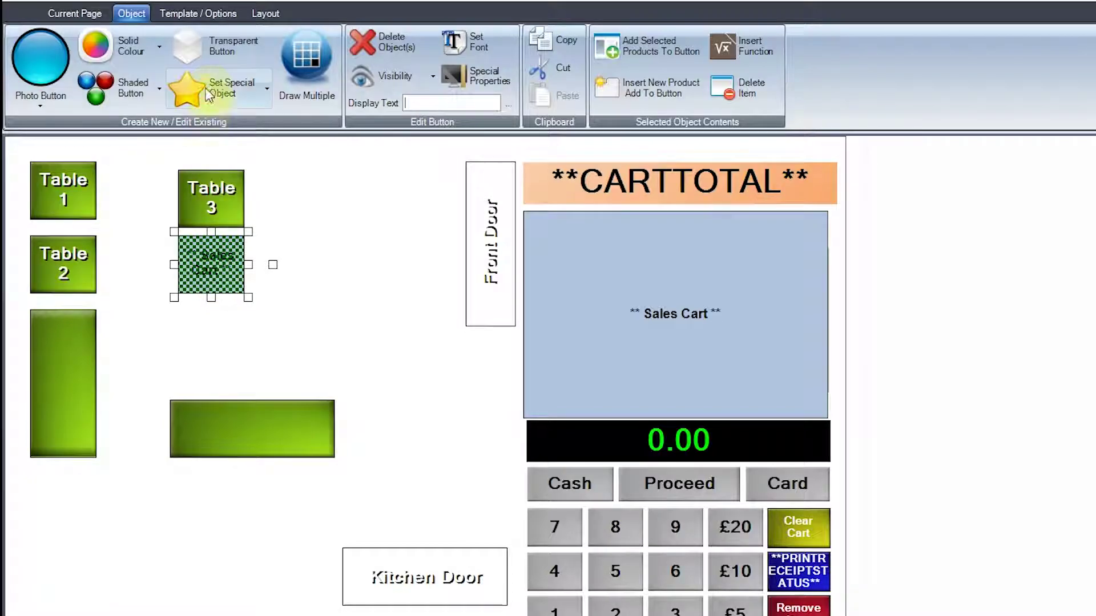
left_click(228, 90)
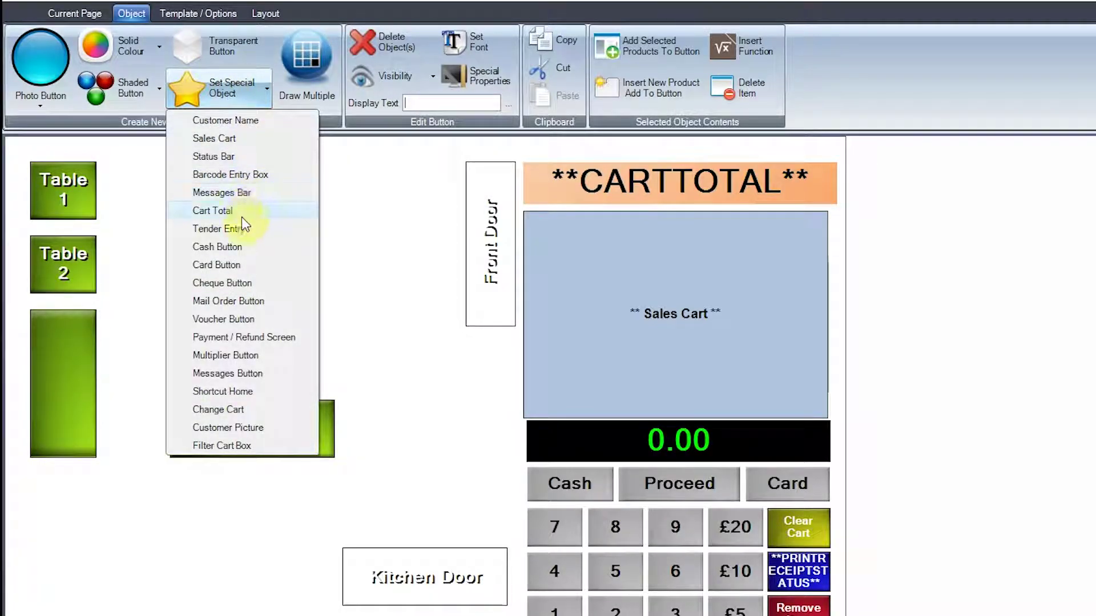
left_click(209, 410)
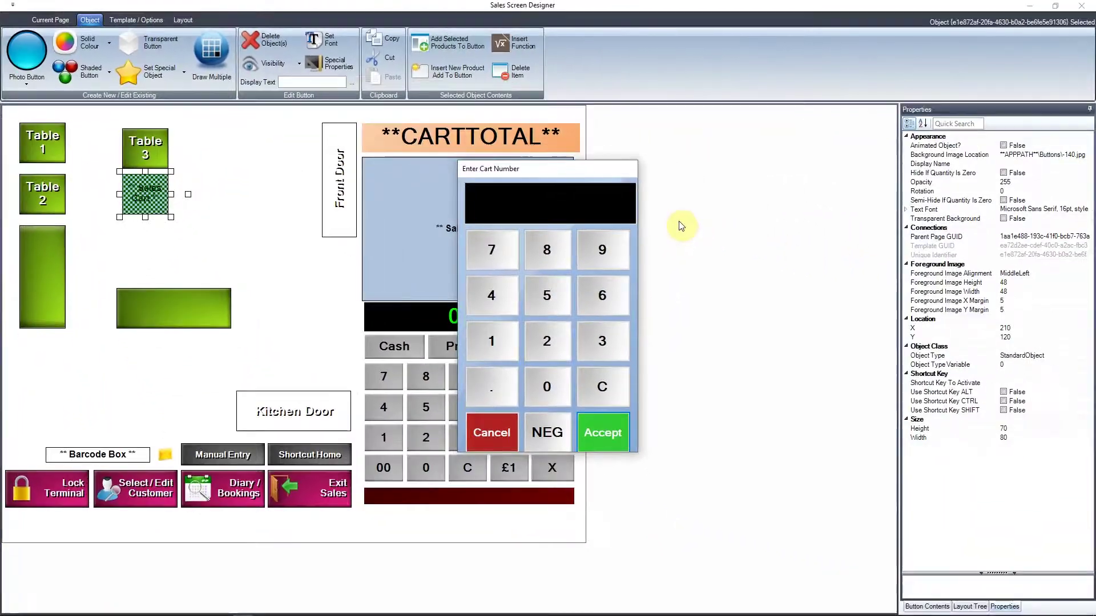
left_click(504, 344)
left_click(597, 347)
left_click(616, 431)
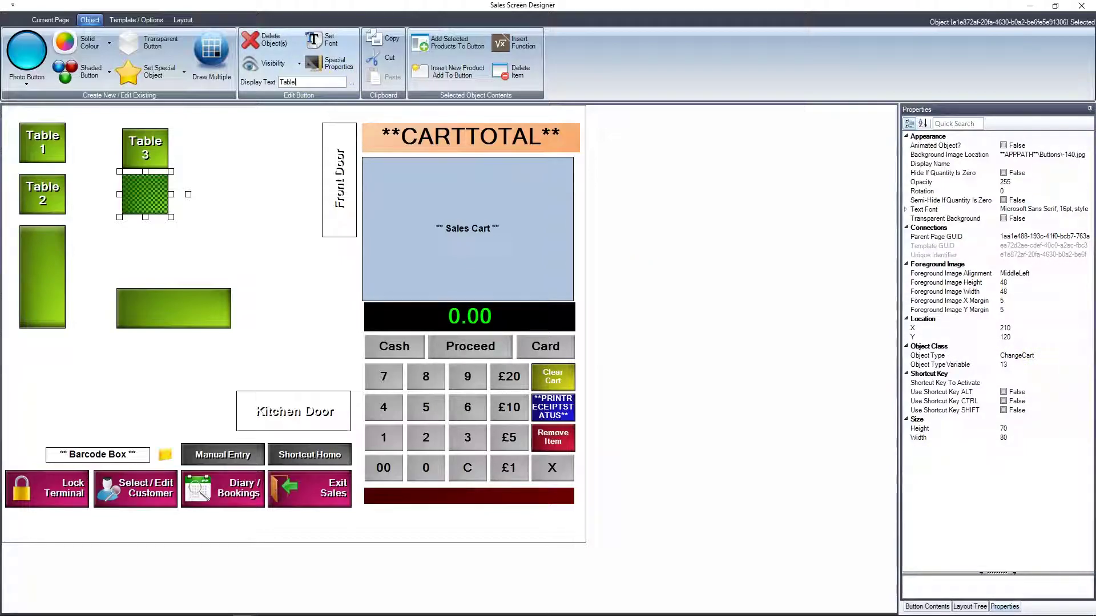
key("Return")
left_click(201, 172)
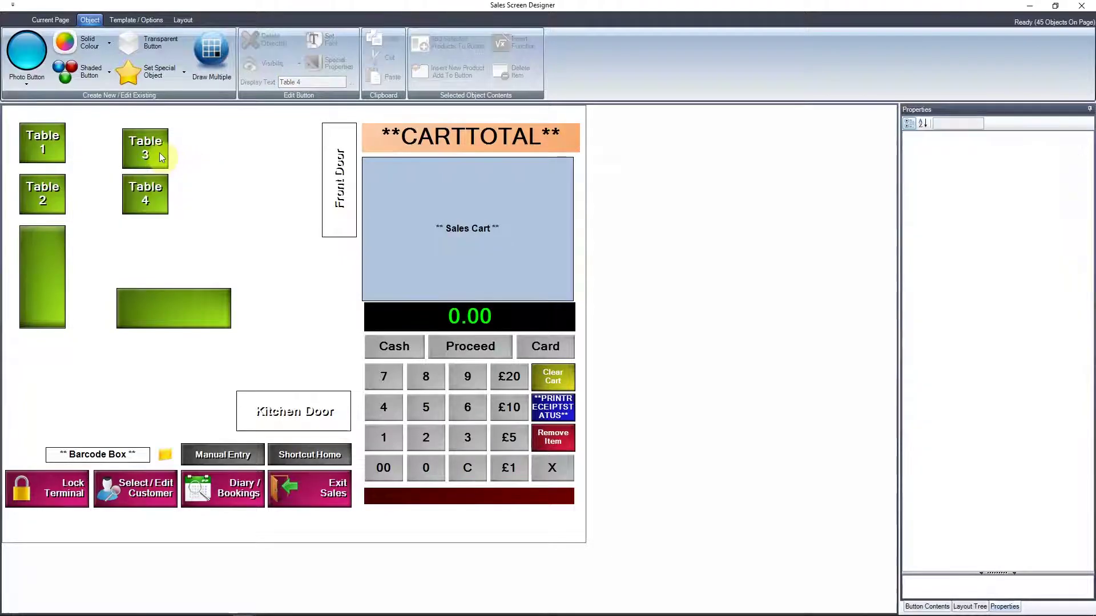
Compare the cart numbers assigned to the Table 1, Table 2, Table 3 and Table 4 buttons
left_click(36, 153)
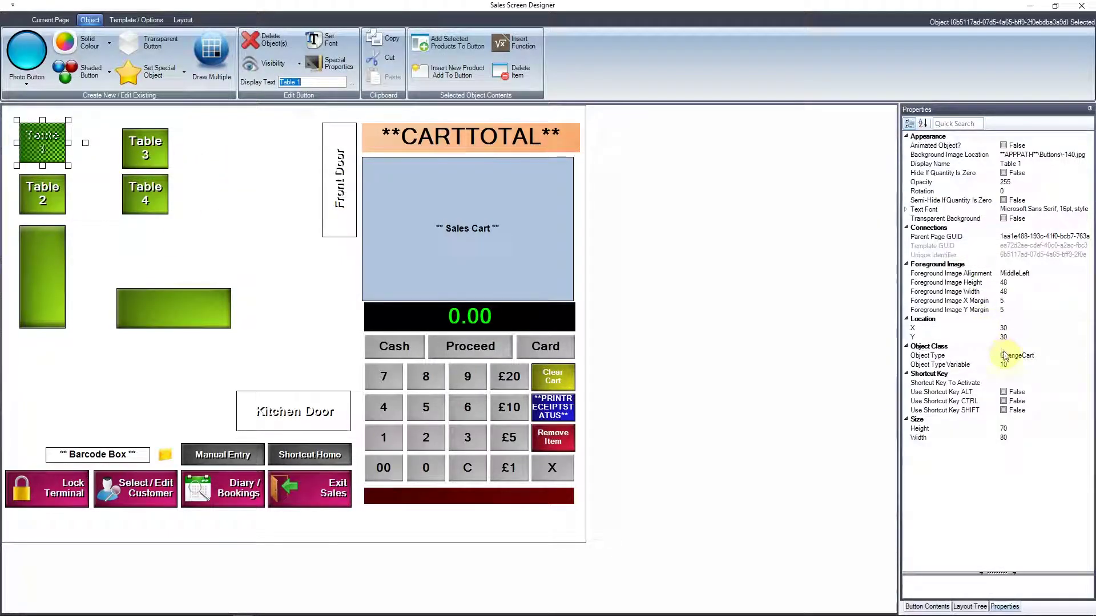
left_click(60, 190)
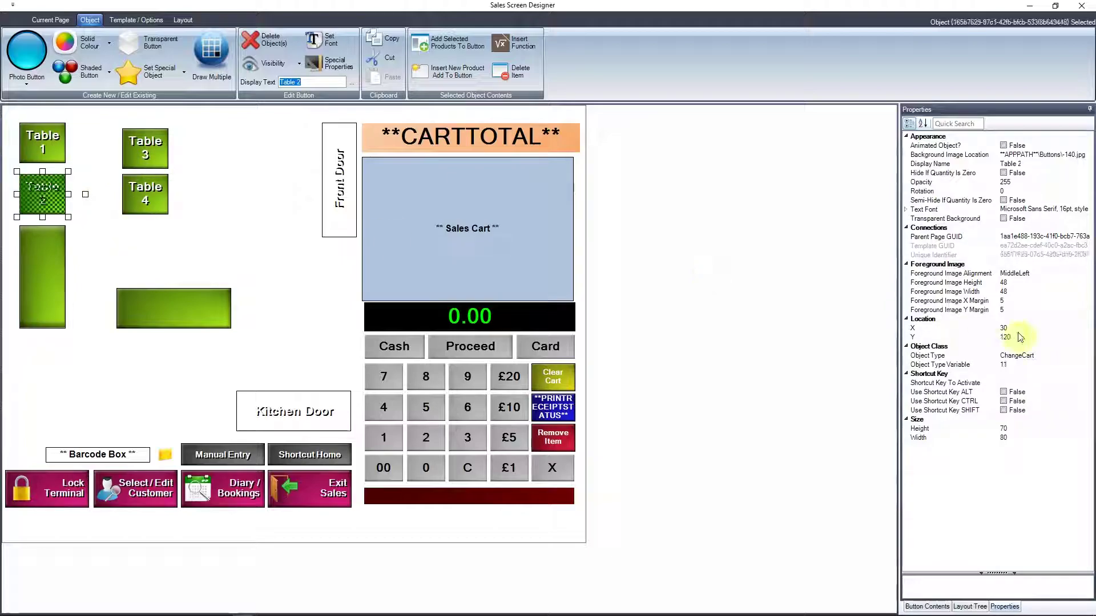
left_click(143, 147)
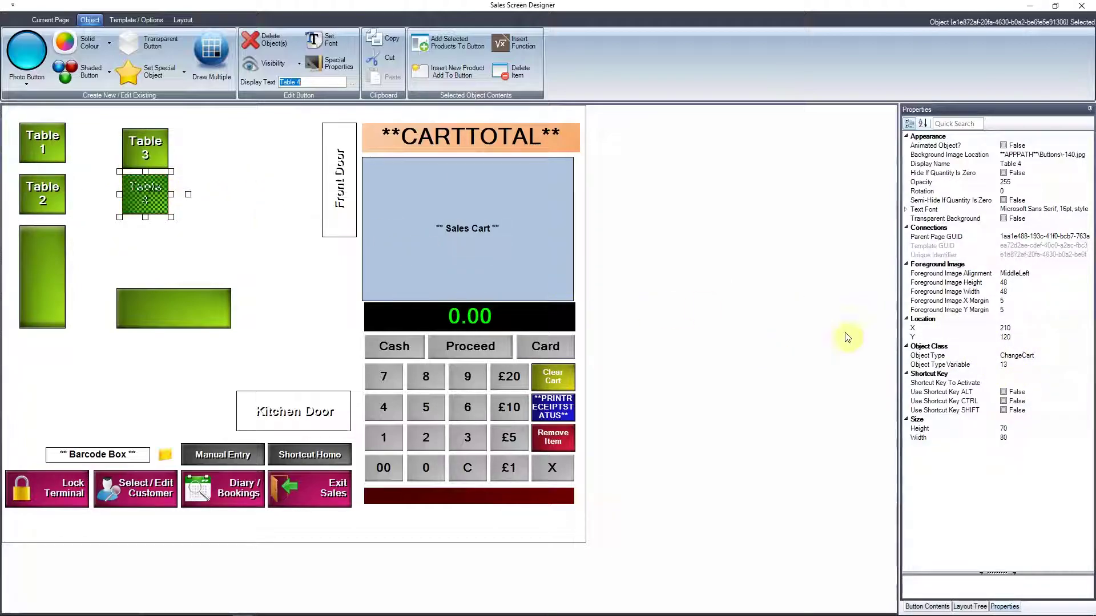
left_click(276, 231)
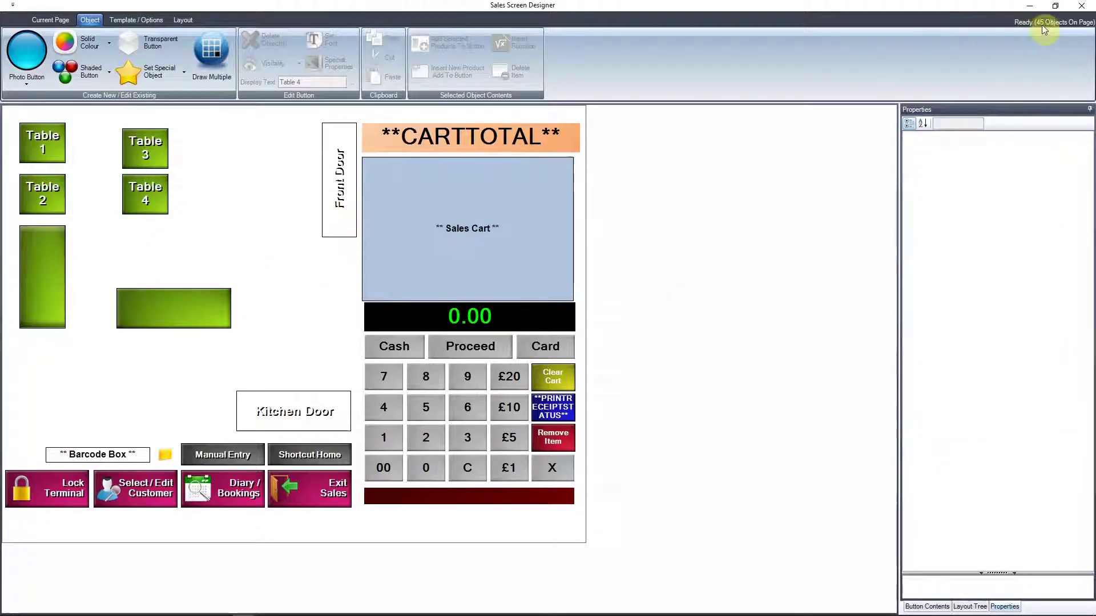
Close the sales screen designer and open the Tables page on the live sales screen
left_click(1082, 5)
left_click(368, 304)
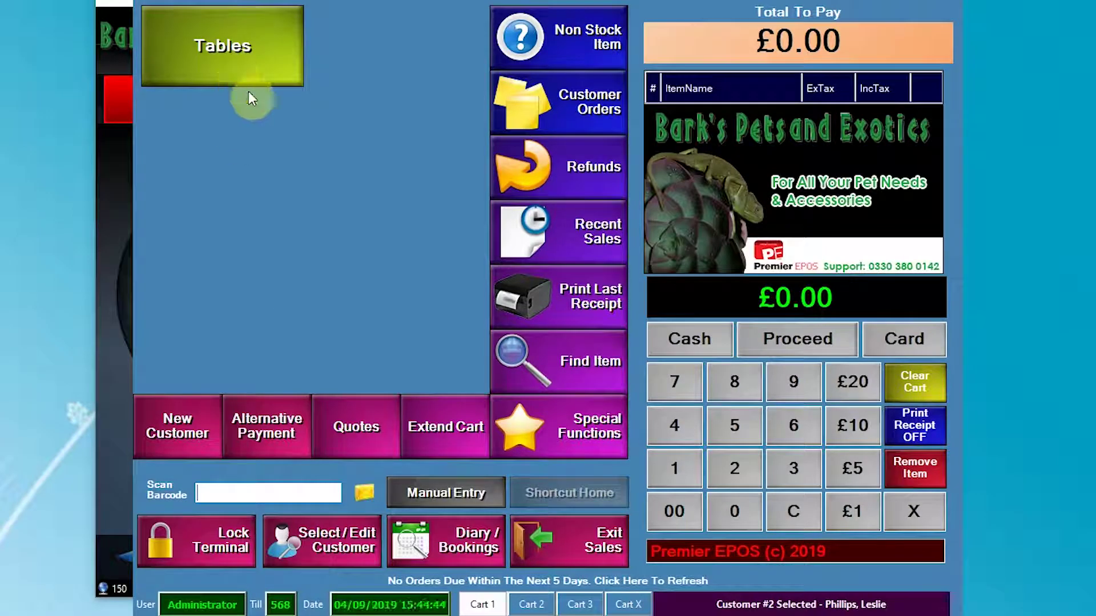
left_click(234, 75)
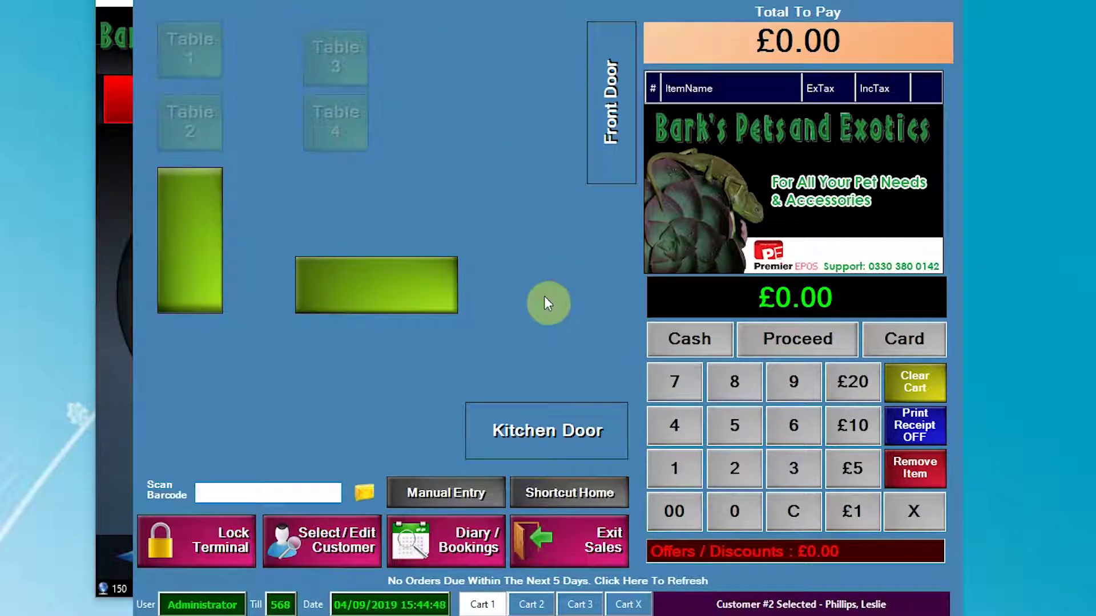
Switch to the Table 4 cart and add the Speedy Salads Mixed Leaves Elegance, Fancy Frills, Gourmet Garnish and Oriental products
left_click(333, 136)
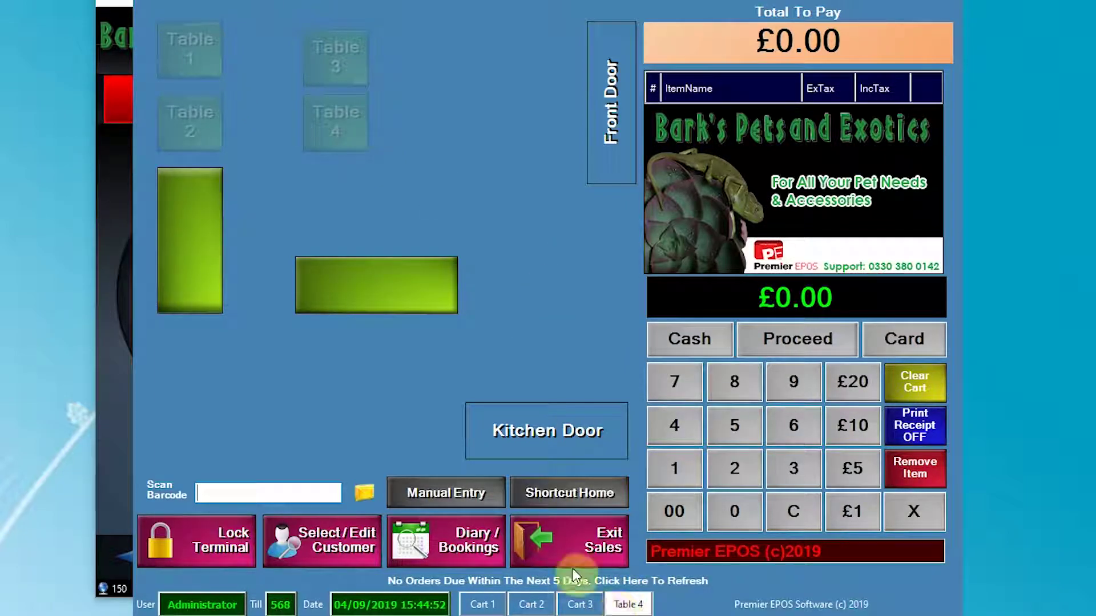
left_click(556, 495)
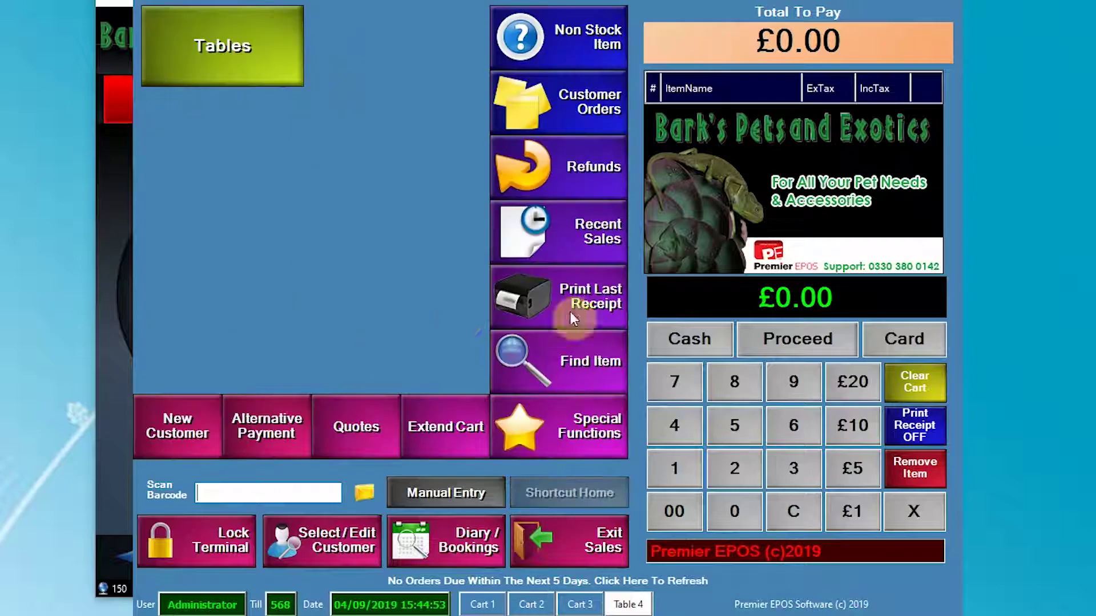
left_click(574, 366)
left_click(196, 509)
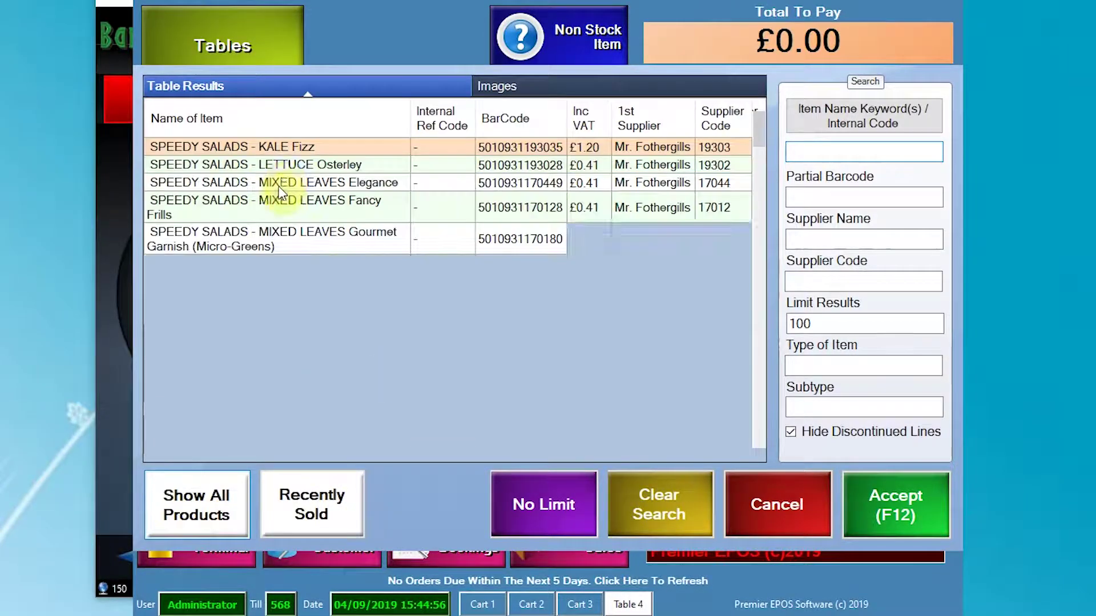
left_click(879, 505)
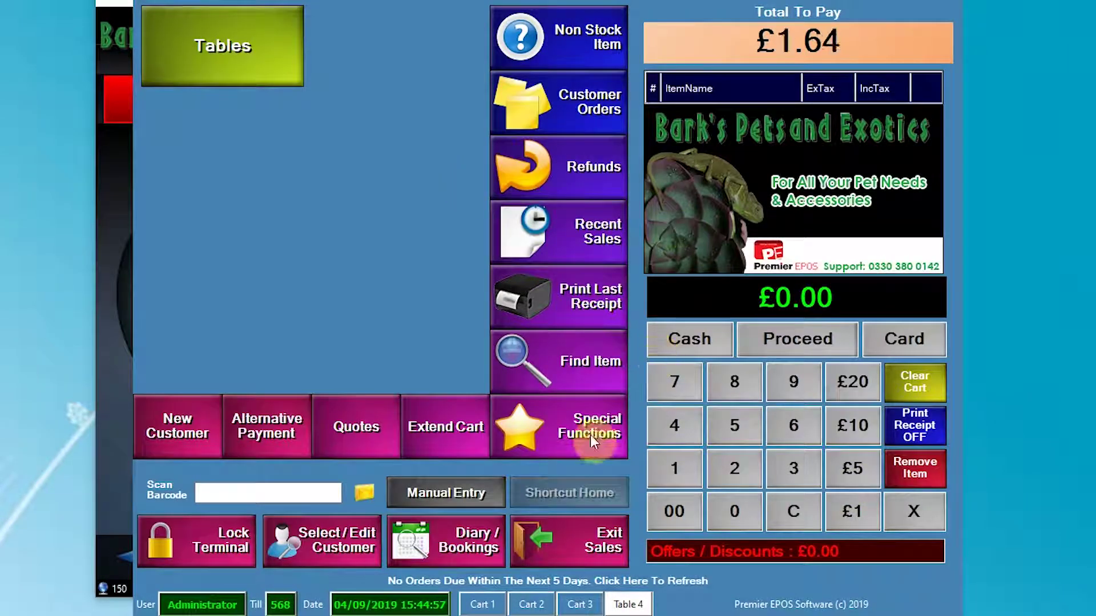
Switch to the Table 1 cart and add the seven Speedy Salads products from Mixed Leaves Elegance through Mixed Lettuce Contrasts
left_click(231, 73)
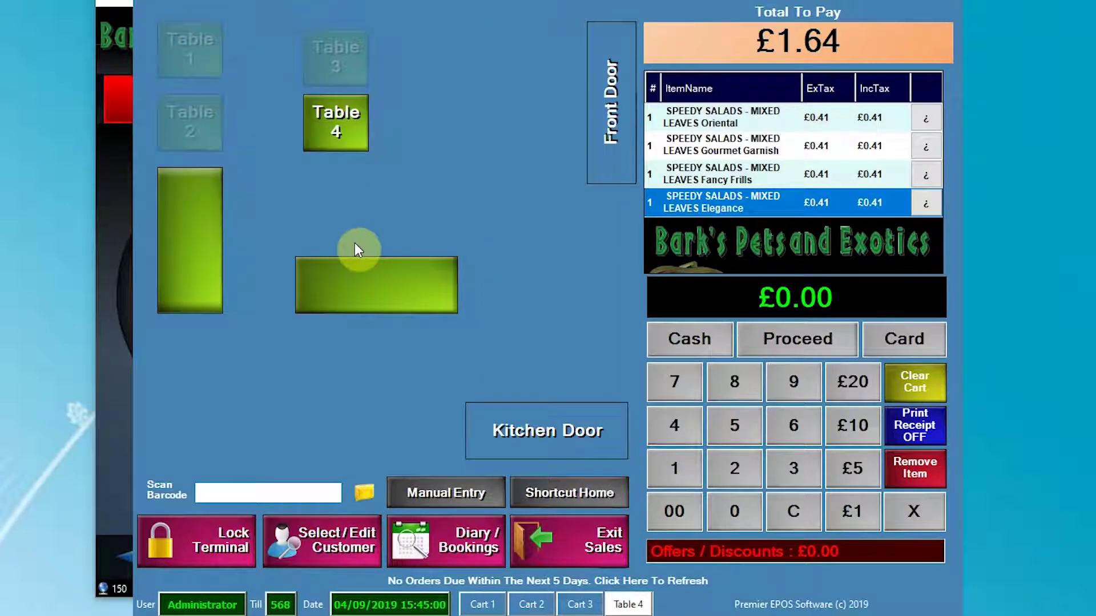
left_click(194, 57)
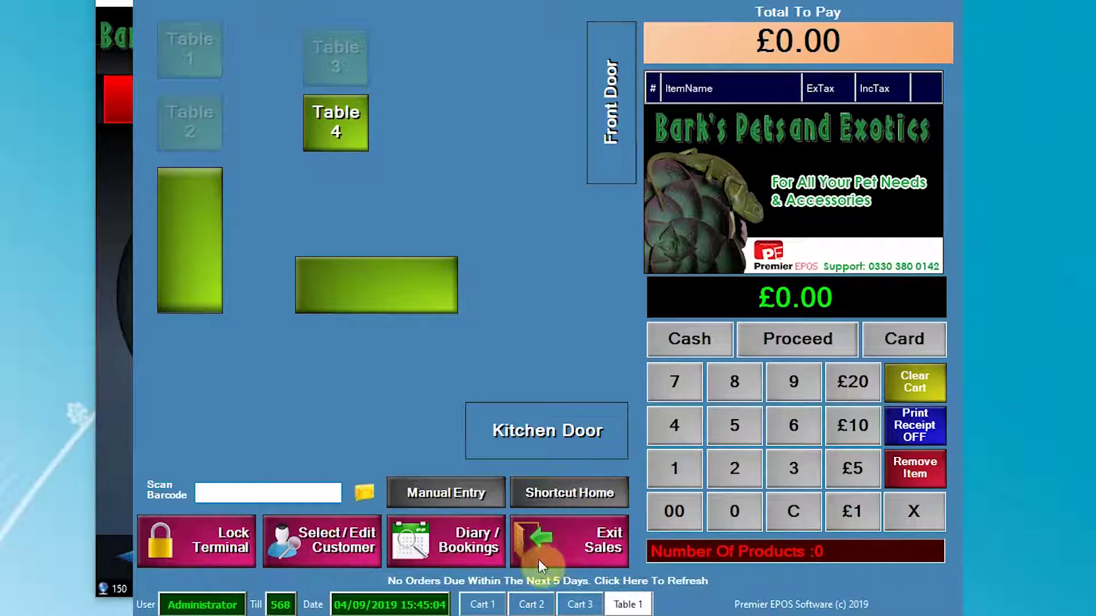
left_click(553, 490)
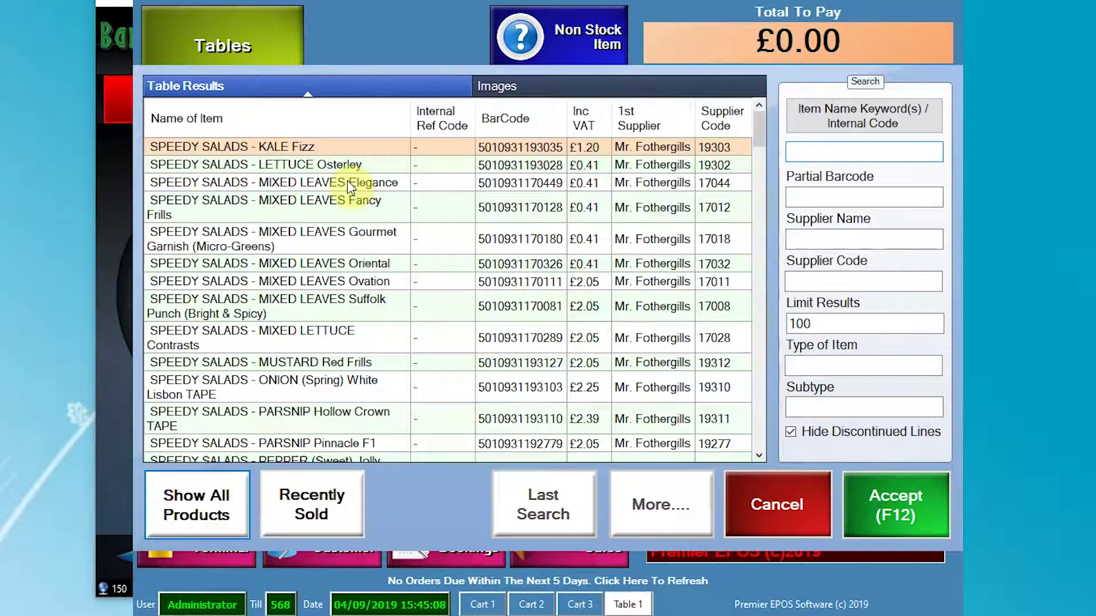
left_click_drag(347, 180, 599, 344)
left_click(799, 488)
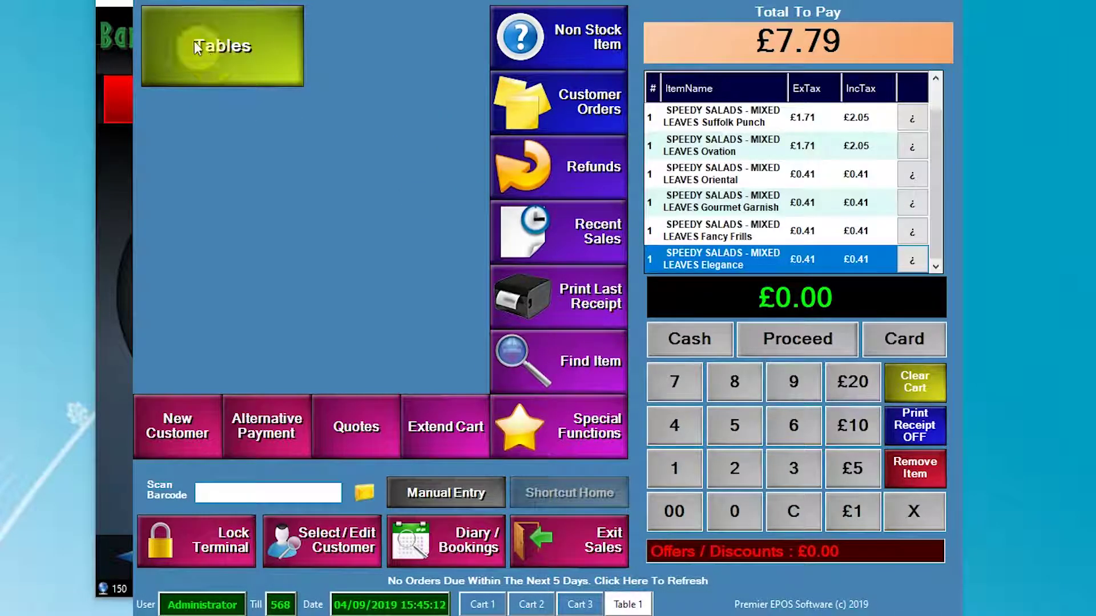
Return to the Tables page and switch between the Table 4 and Table 1 carts to compare their contents
left_click(217, 46)
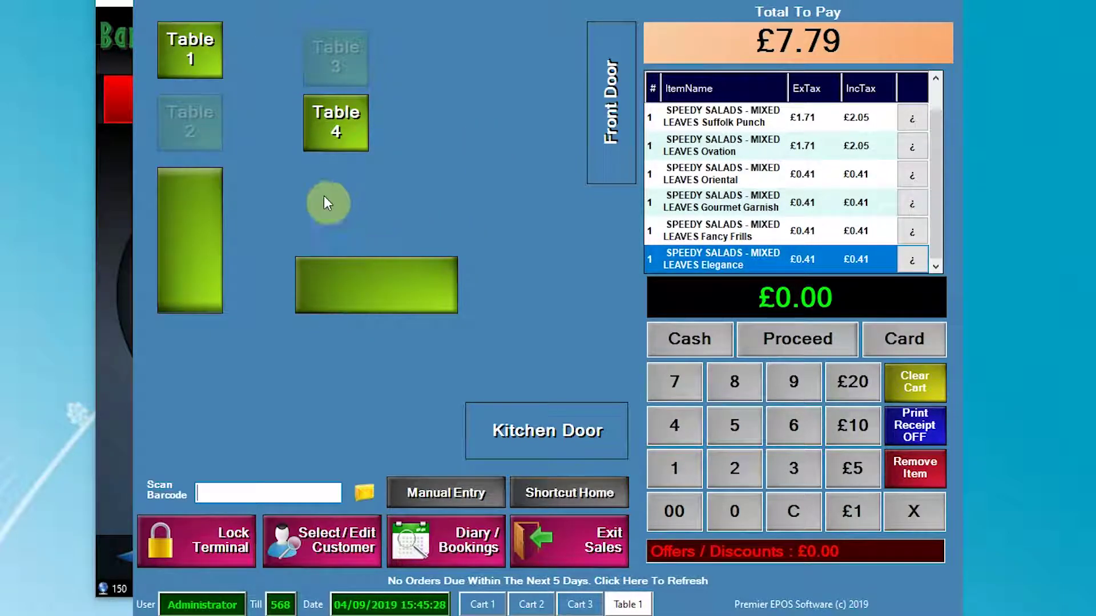
left_click(334, 121)
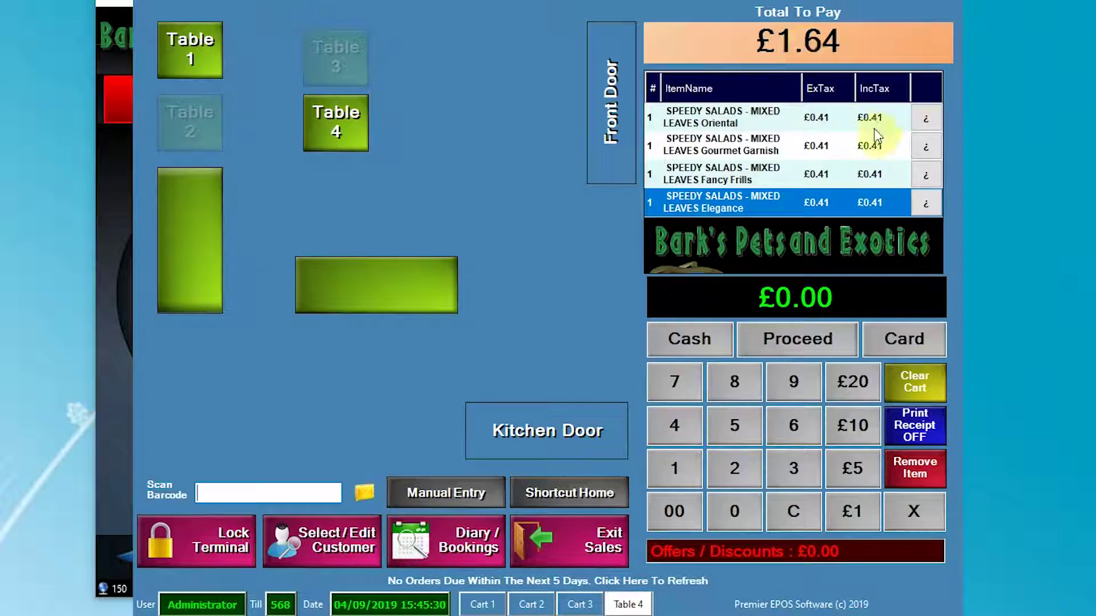
left_click(208, 62)
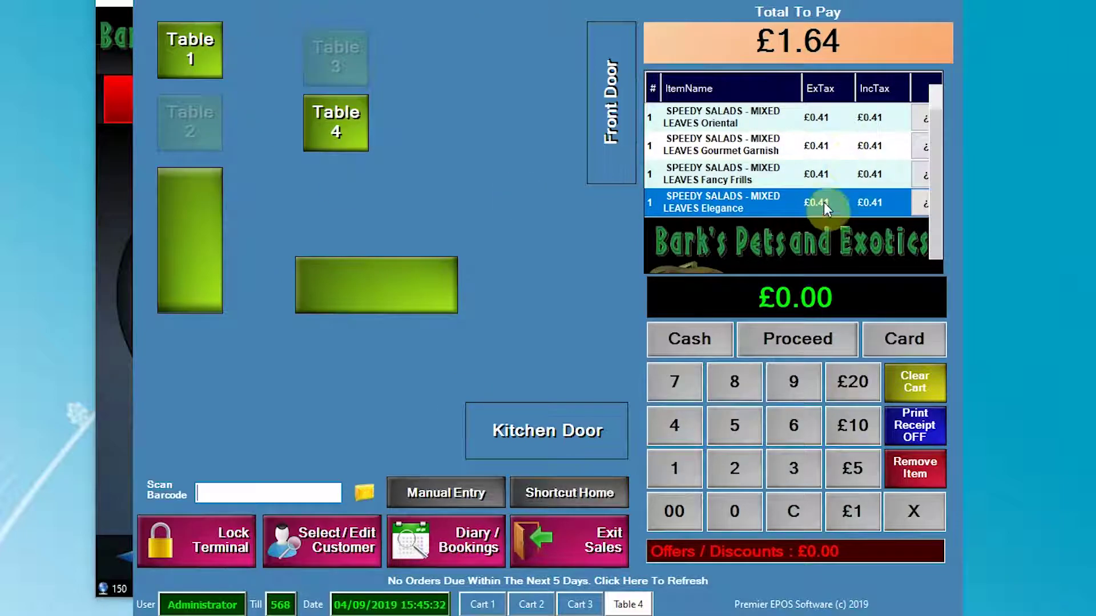
left_click(345, 140)
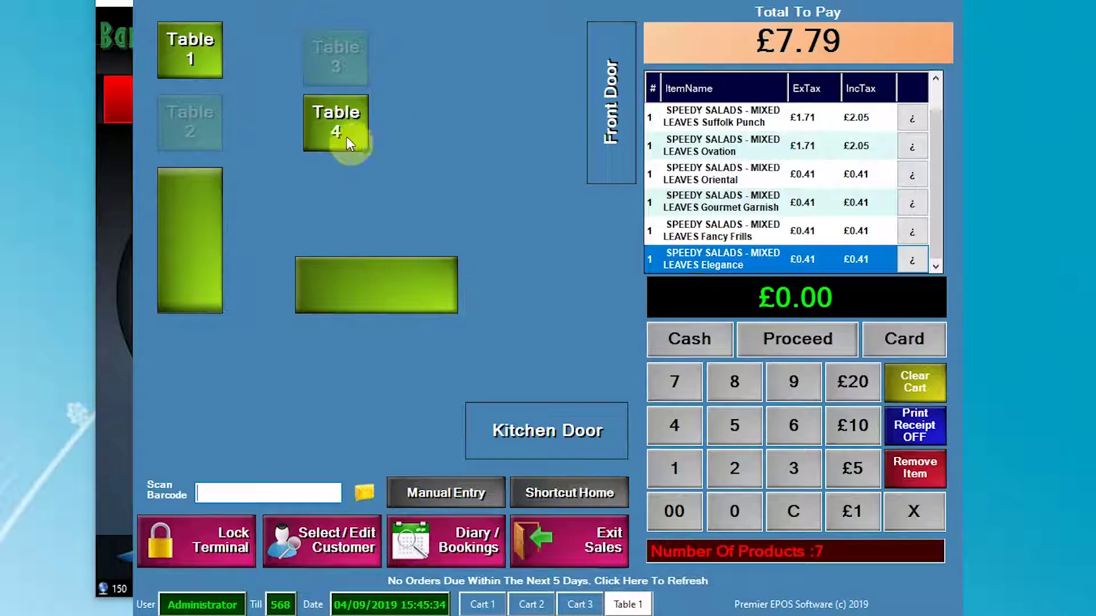